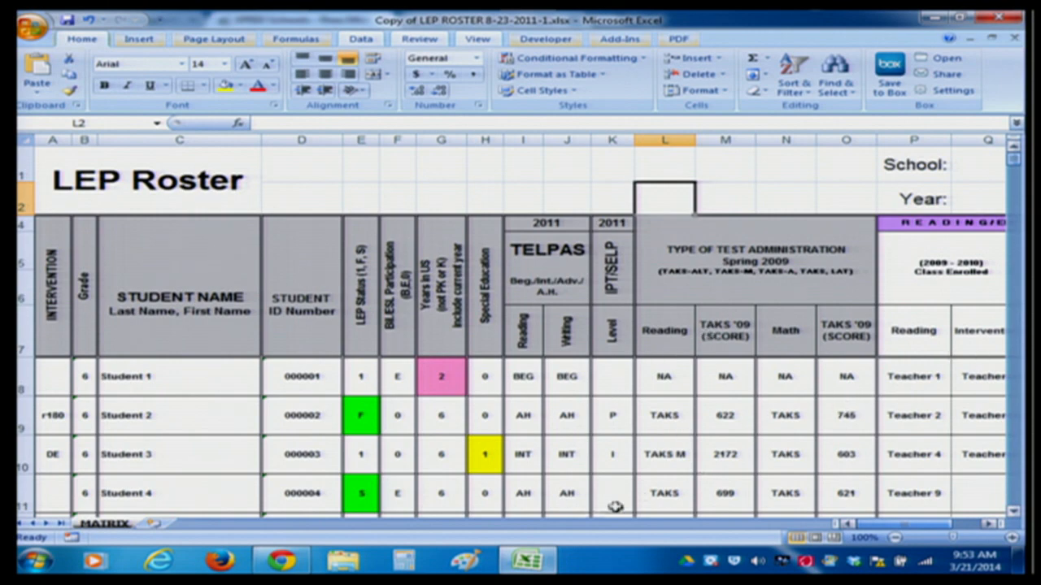
# Examine the LEP roster's overall column layout at 50% zoom and restore the sheet to 100%
pyautogui.moveTo(939, 527); pyautogui.dragTo(892, 530)
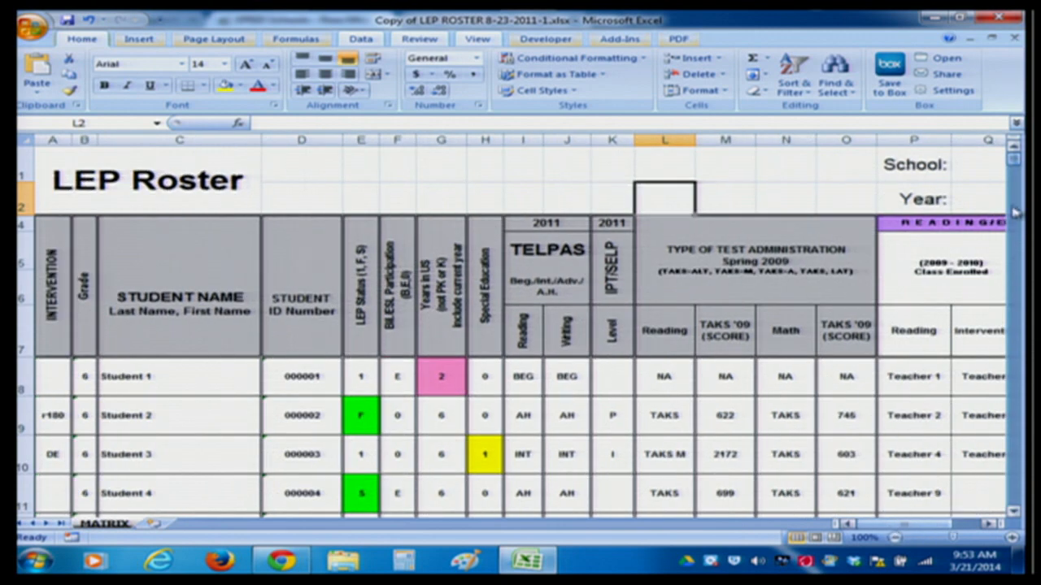
pyautogui.moveTo(1014, 161)
pyautogui.mouseDown()
pyautogui.moveTo(1019, 195)
pyautogui.moveTo(1016, 158)
pyautogui.mouseUp()
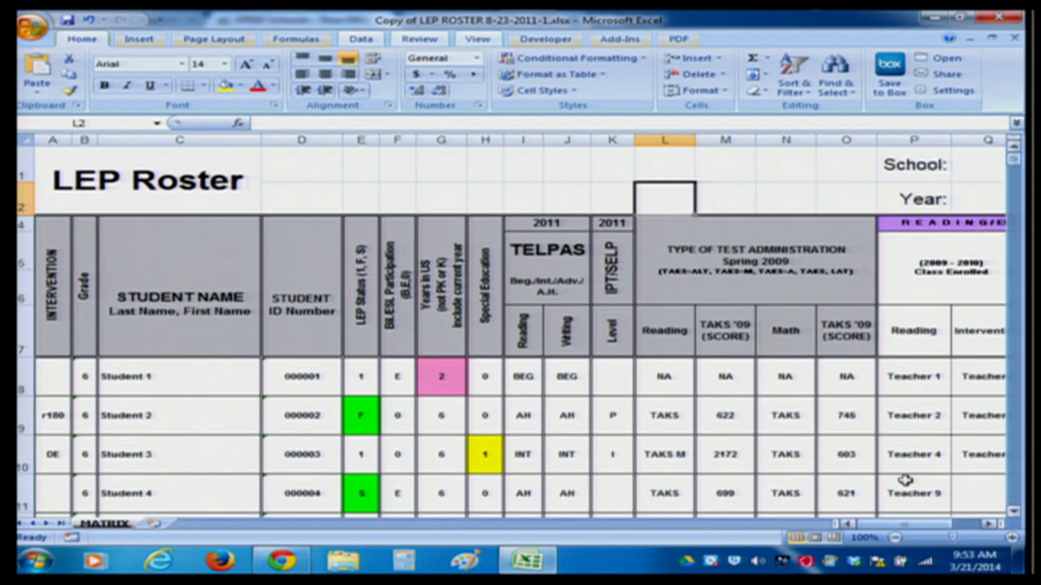
pyautogui.click(895, 537)
pyautogui.click(895, 538)
pyautogui.click(894, 537)
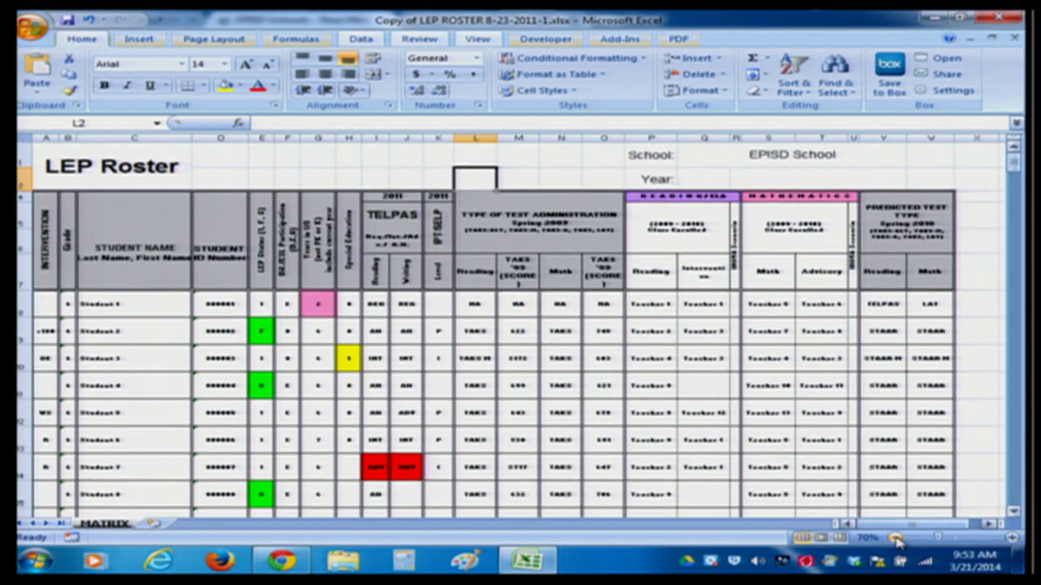
pyautogui.click(894, 537)
pyautogui.click(895, 538)
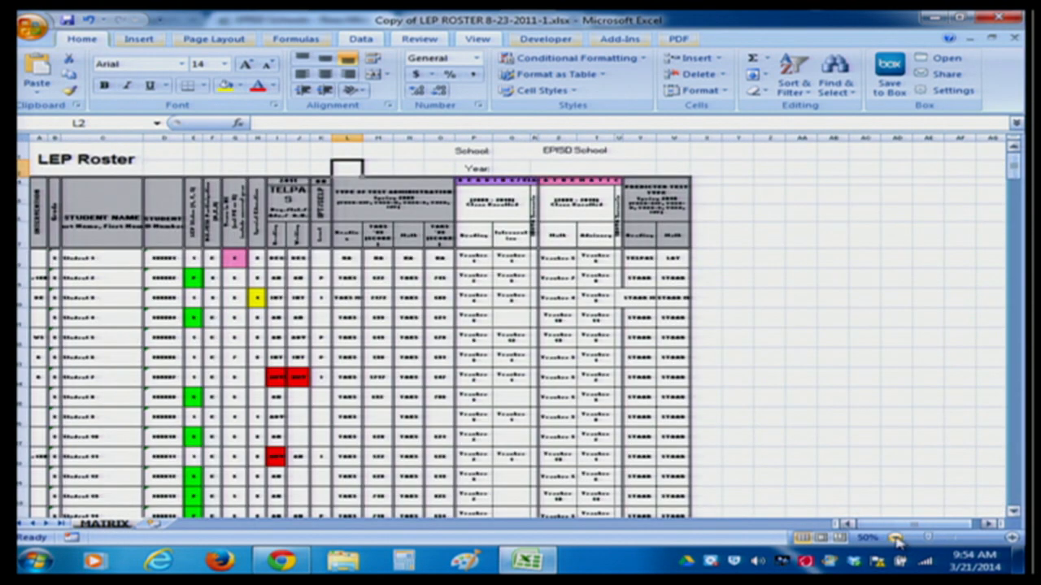
pyautogui.click(1012, 538)
pyautogui.click(1012, 538)
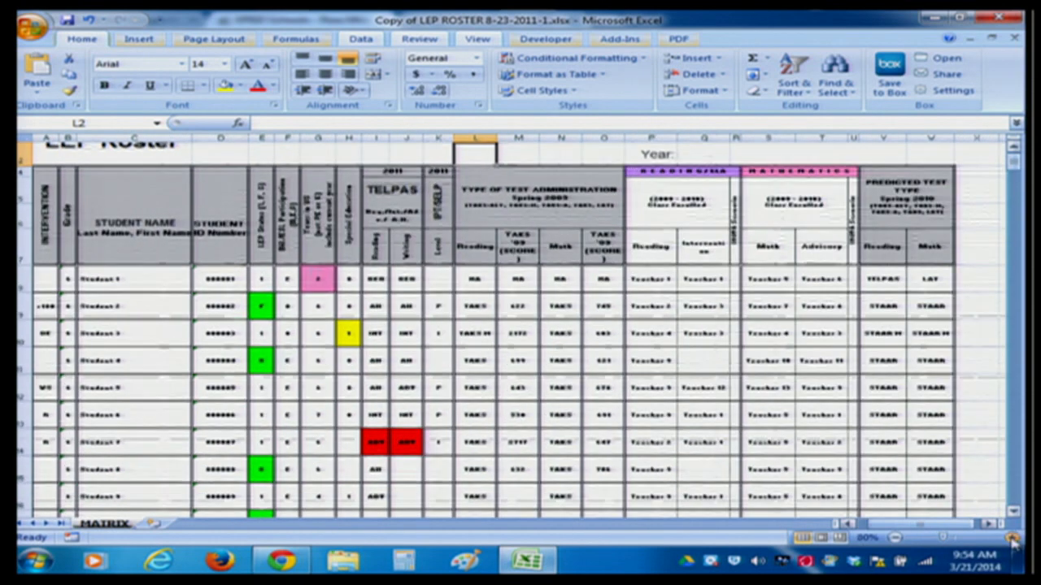
pyautogui.click(1011, 539)
pyautogui.click(1012, 538)
pyautogui.click(1011, 538)
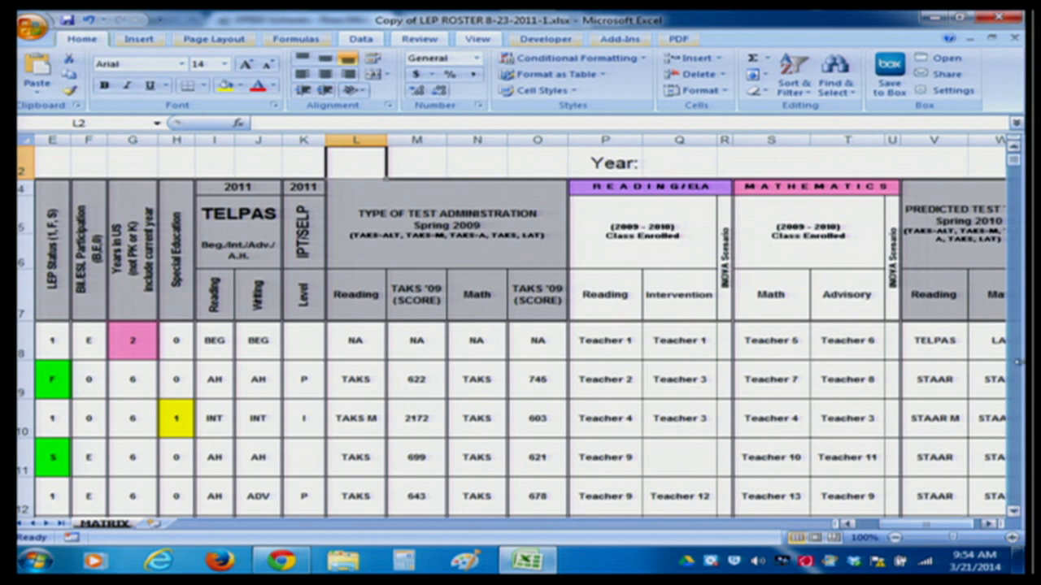
# Examine the teacher assignments around rows 18 to 26 and trace them back to the student names
pyautogui.moveTo(1014, 167); pyautogui.dragTo(1017, 184)
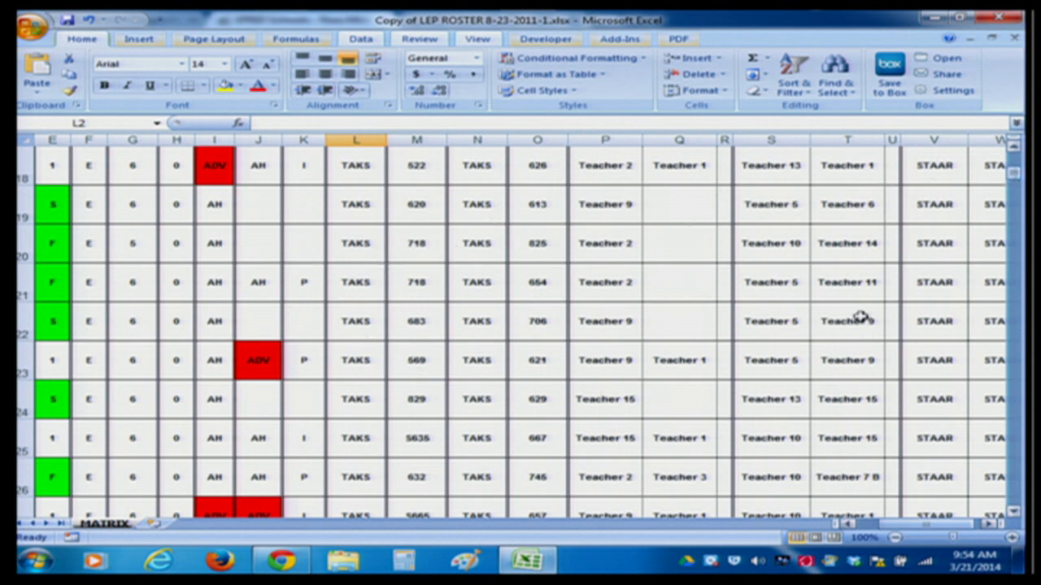
pyautogui.click(852, 283)
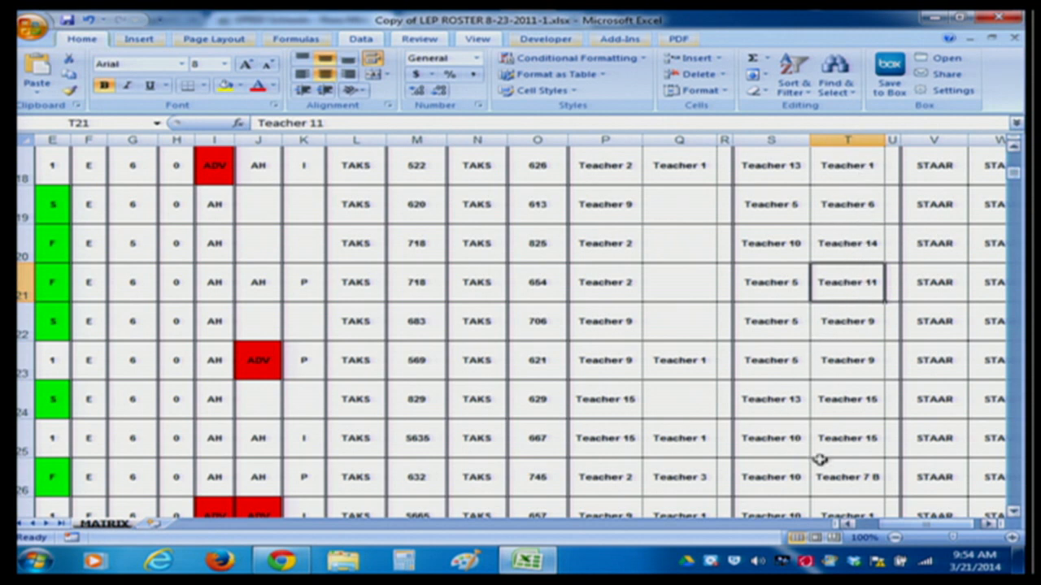
pyautogui.click(848, 526)
pyautogui.click(848, 526)
pyautogui.click(848, 526)
pyautogui.click(849, 526)
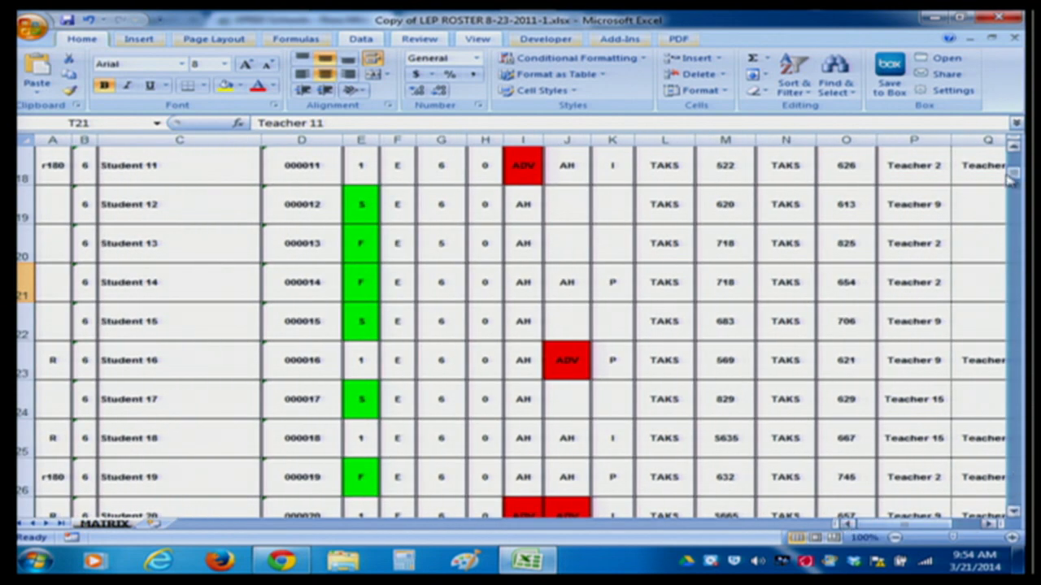
# Review the student rows back up to the column headings and select the Student 2 name cell
pyautogui.click(1014, 147)
pyautogui.click(1014, 146)
pyautogui.click(1014, 146)
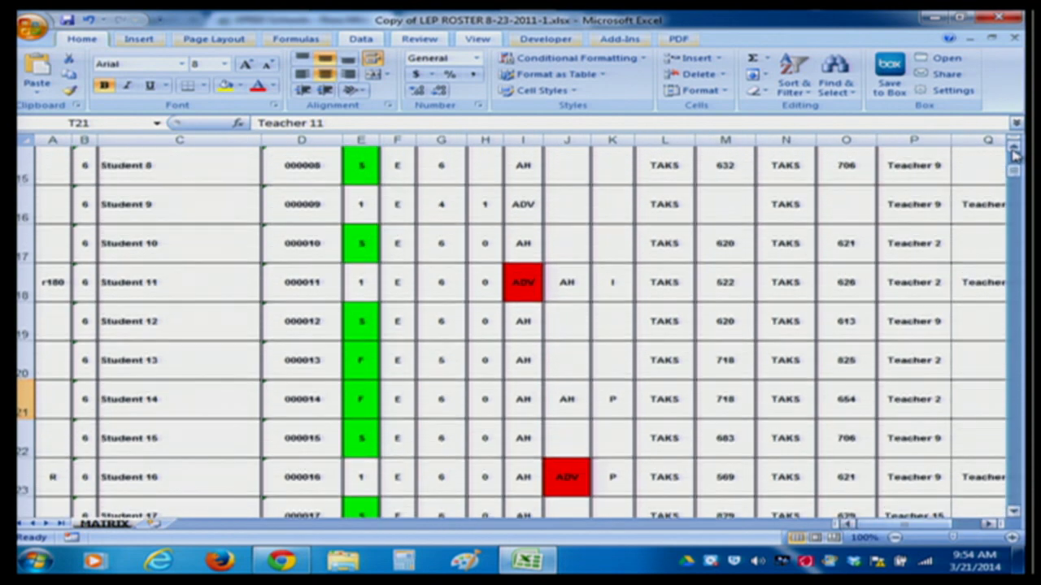
pyautogui.click(1014, 147)
pyautogui.click(1014, 147)
pyautogui.click(1014, 146)
pyautogui.click(1014, 146)
pyautogui.click(1014, 148)
pyautogui.click(1014, 148)
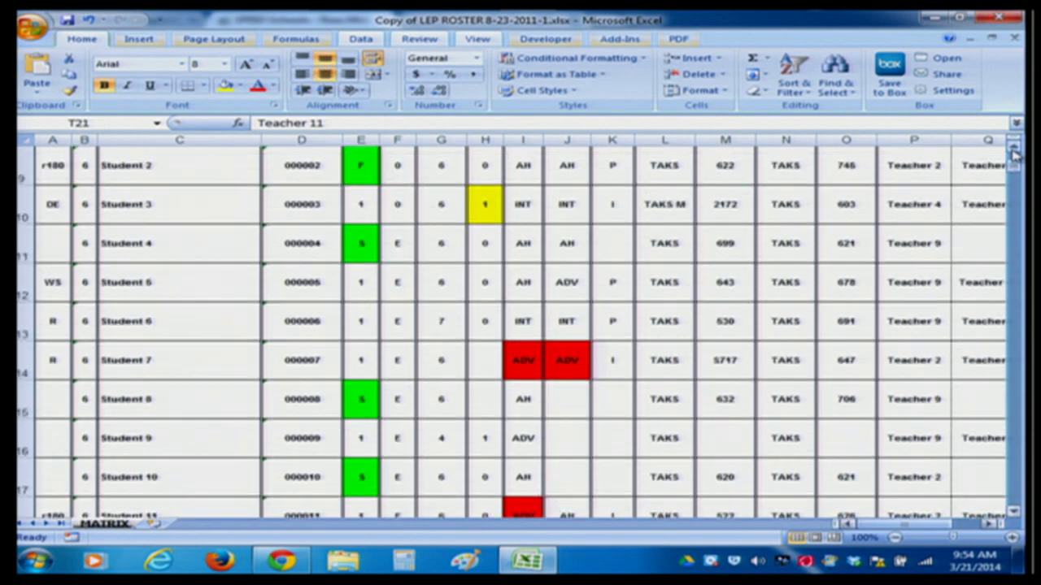
pyautogui.click(1014, 148)
pyautogui.click(1014, 148)
pyautogui.click(1014, 148)
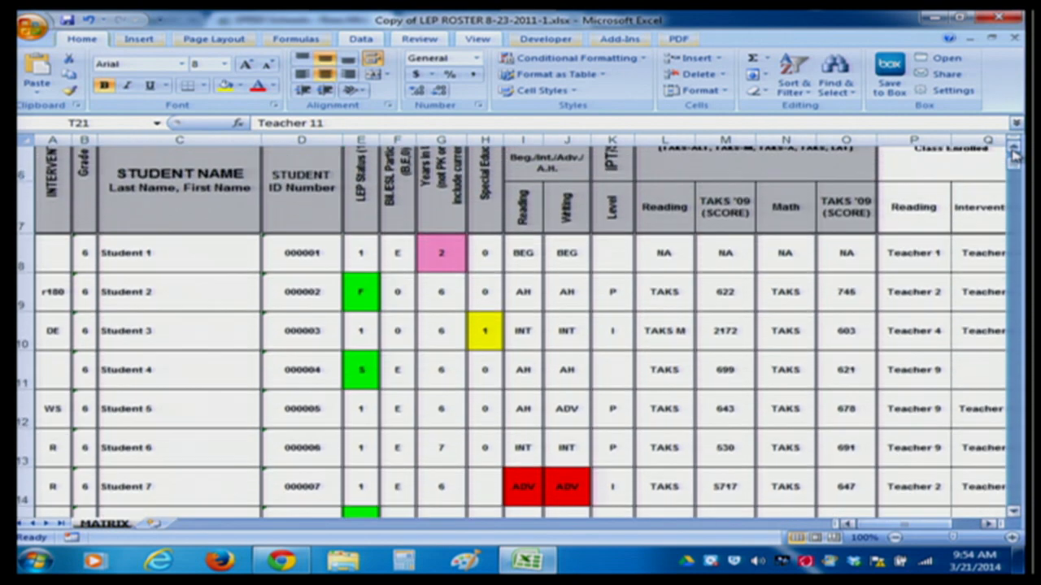
pyautogui.click(166, 286)
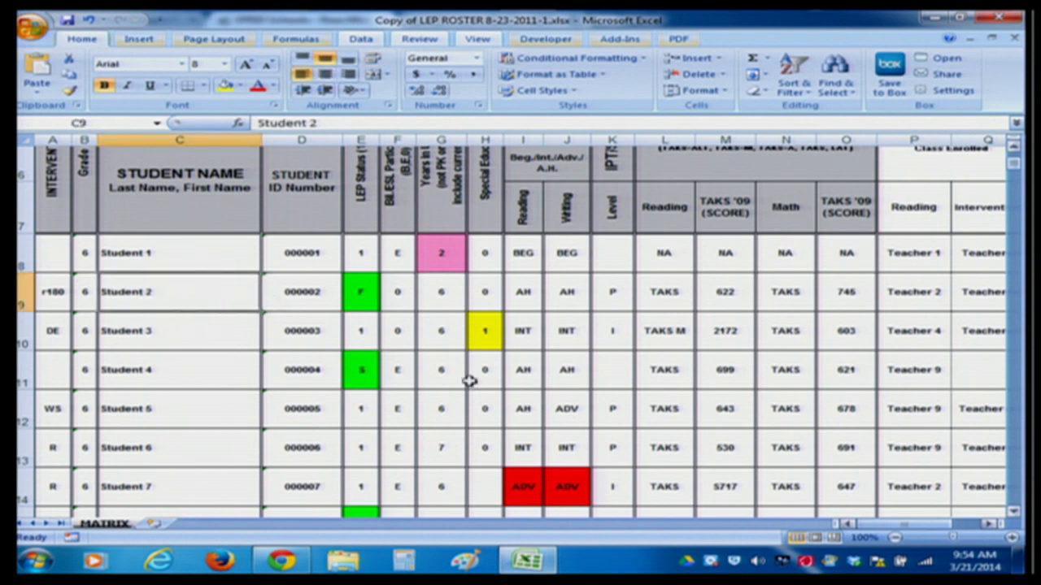
# Examine the test and teacher columns down to row 36, match them to the student names, and return to the roster's title
pyautogui.moveTo(947, 527); pyautogui.dragTo(977, 532)
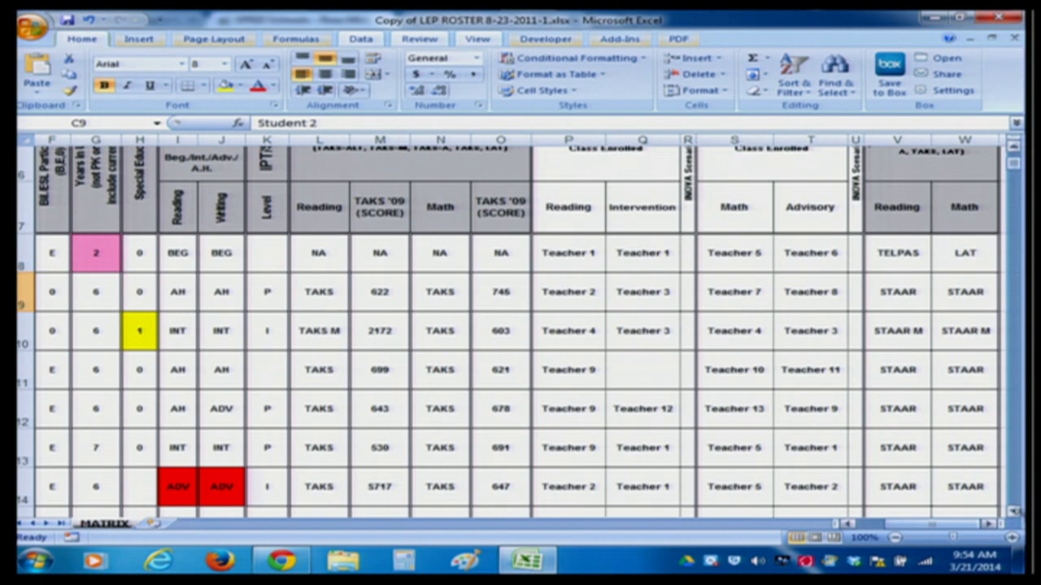
pyautogui.moveTo(1012, 517); pyautogui.dragTo(1012, 517)
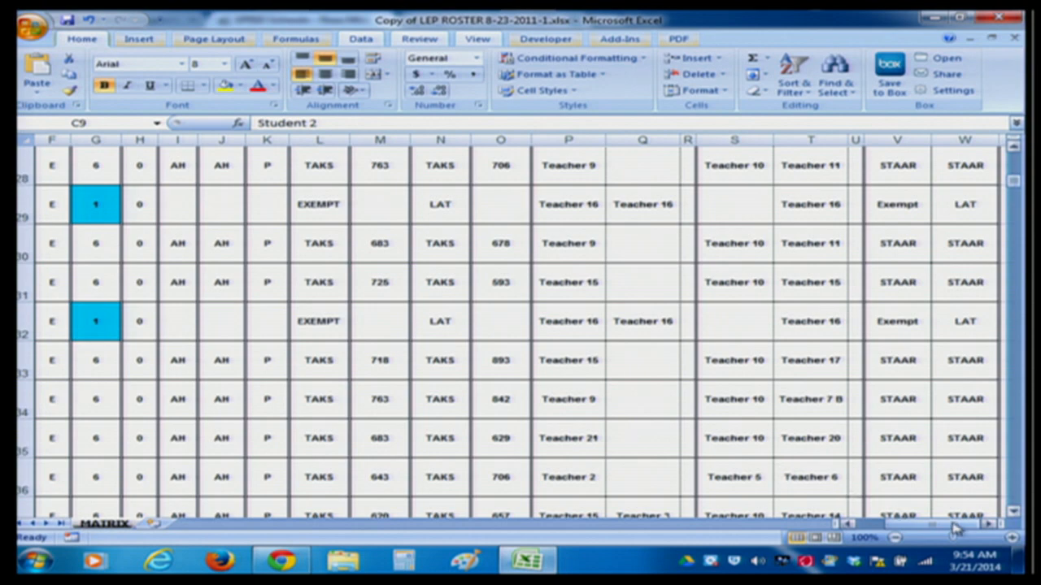
pyautogui.moveTo(957, 530); pyautogui.dragTo(905, 527)
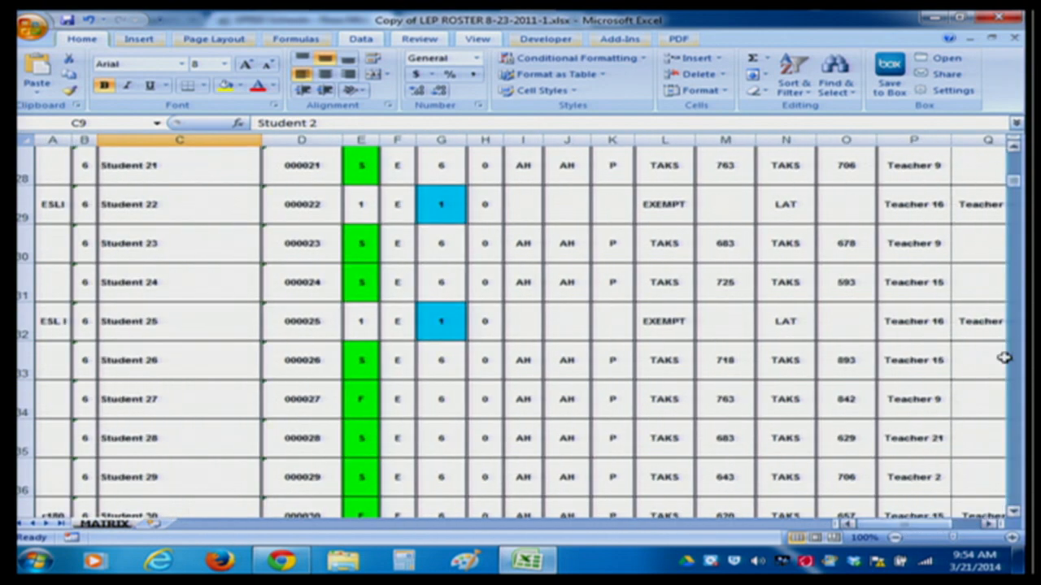
pyautogui.moveTo(1014, 187); pyautogui.dragTo(1014, 165)
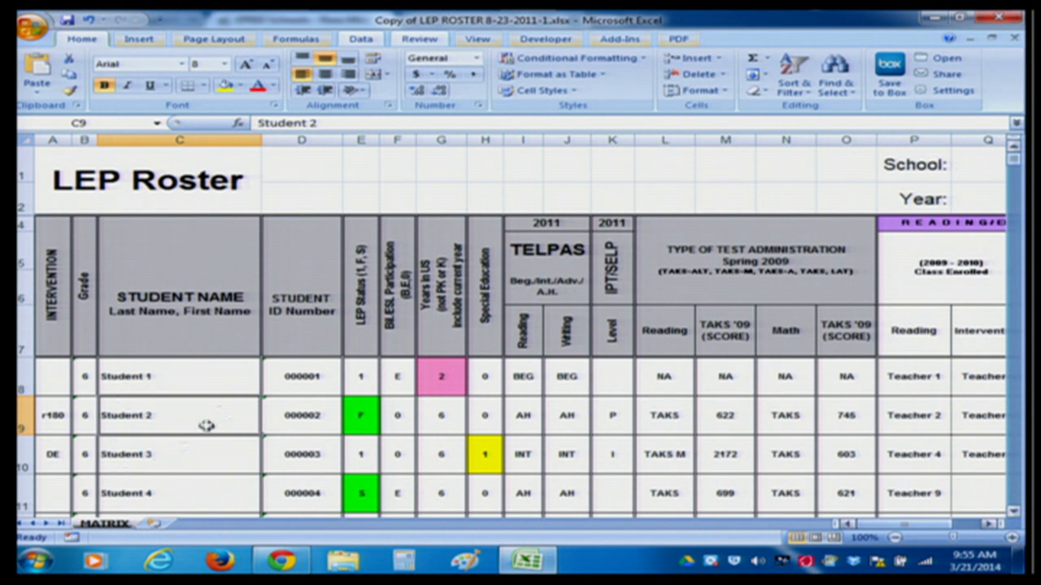
# Freeze the panes at cell E8 to lock the heading rows and the columns through Student ID Number
pyautogui.click(479, 40)
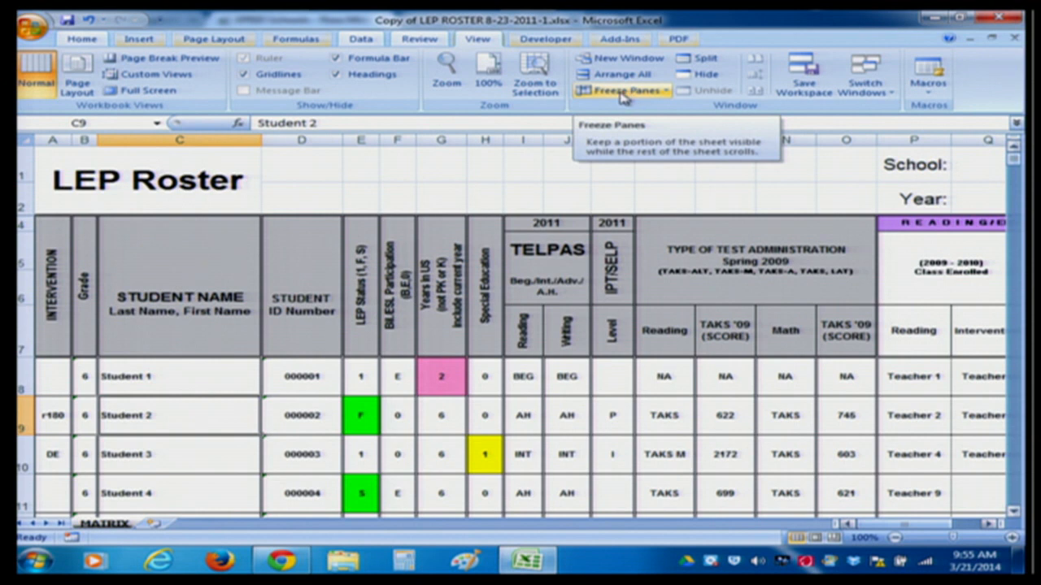
pyautogui.click(669, 93)
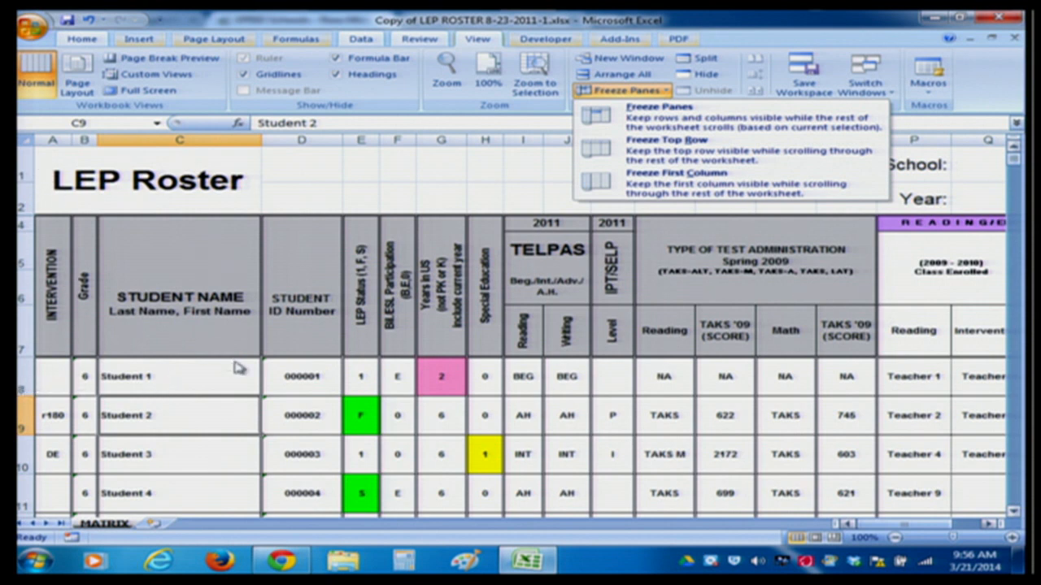
pyautogui.click(355, 378)
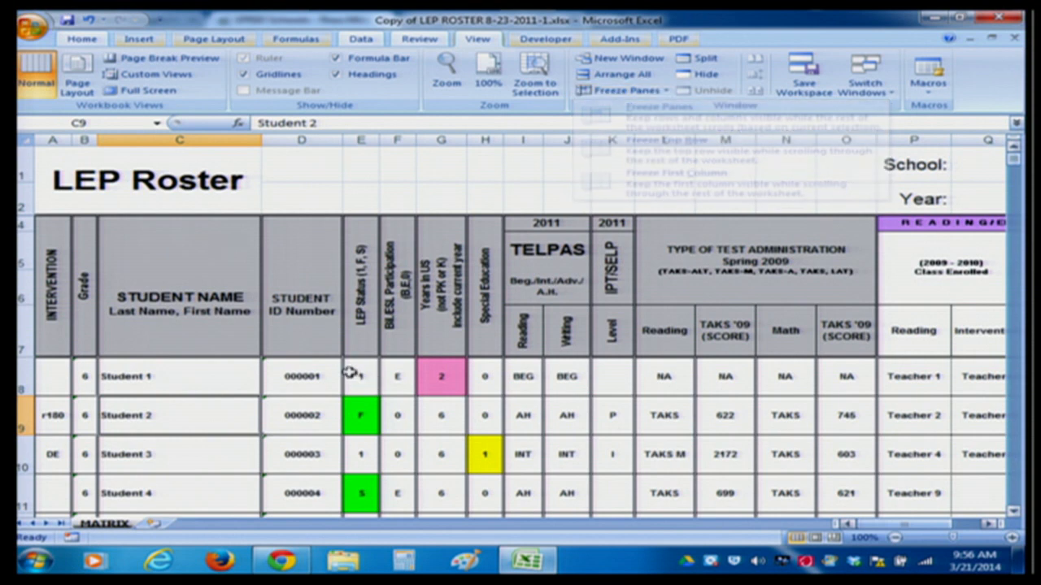
pyautogui.click(45, 380)
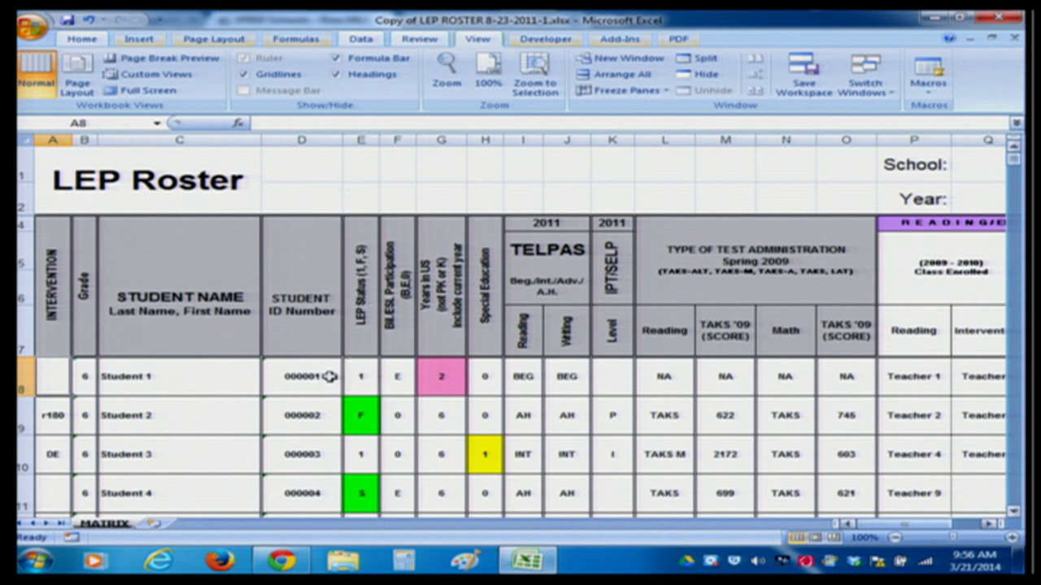
pyautogui.click(363, 377)
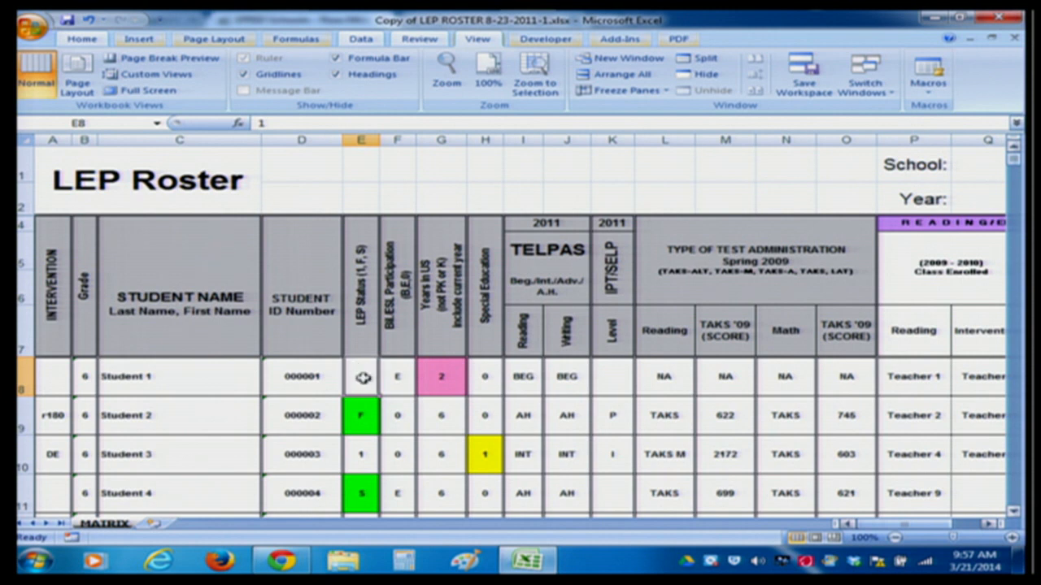
pyautogui.click(614, 92)
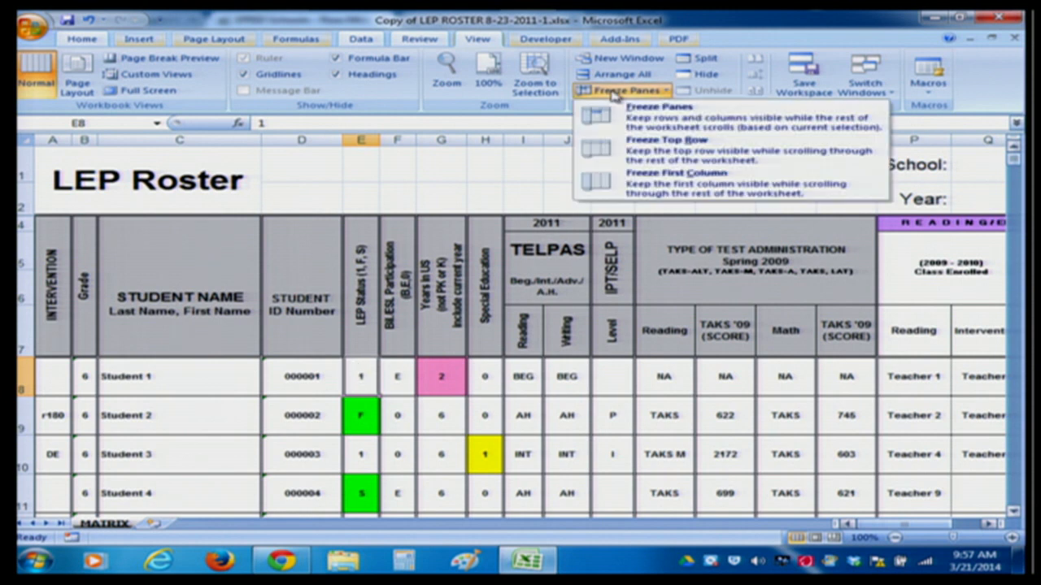
pyautogui.click(689, 114)
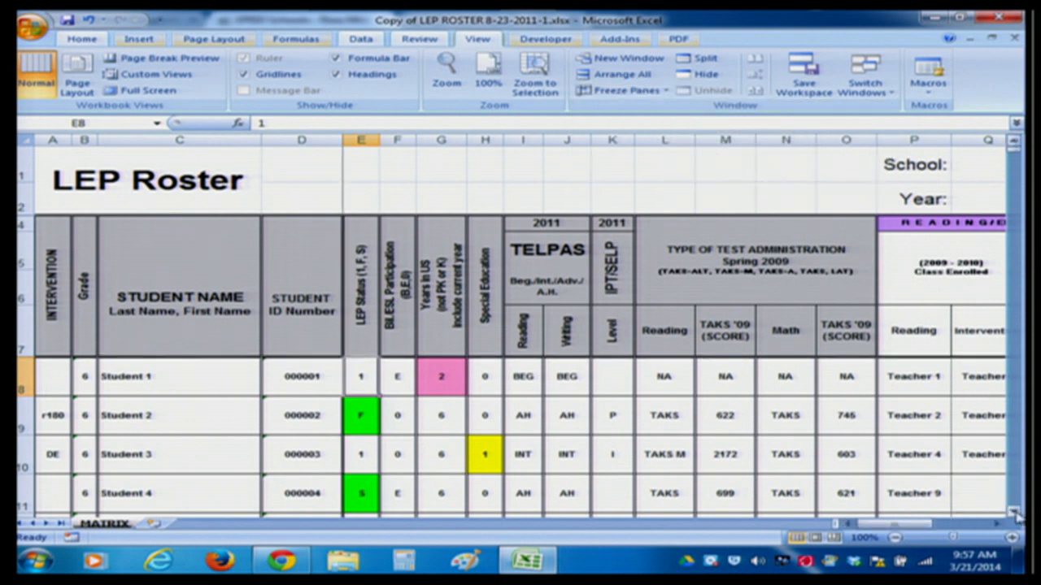
# Check the frozen headings and student columns against lower rows and the reading, mathematics and predicted test columns
pyautogui.scroll(-3, 1014, 513)
pyautogui.scroll(-2, 1015, 512)
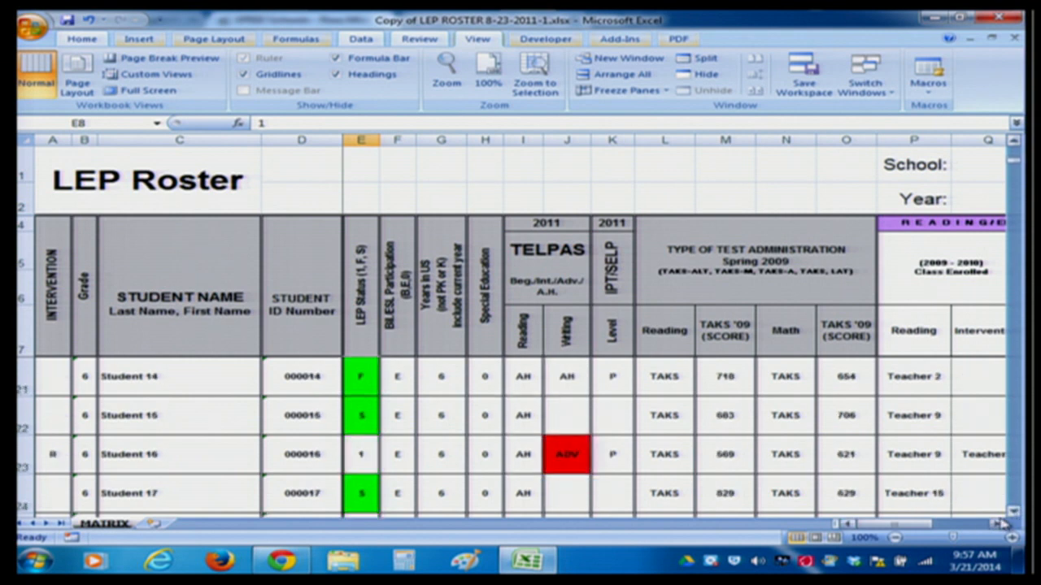
pyautogui.click(999, 525)
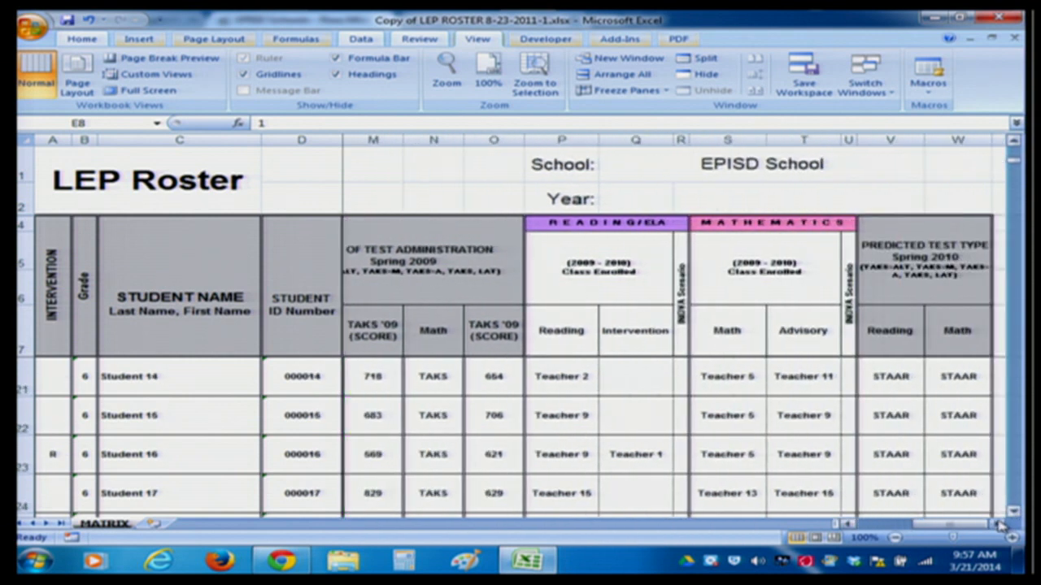
pyautogui.click(999, 525)
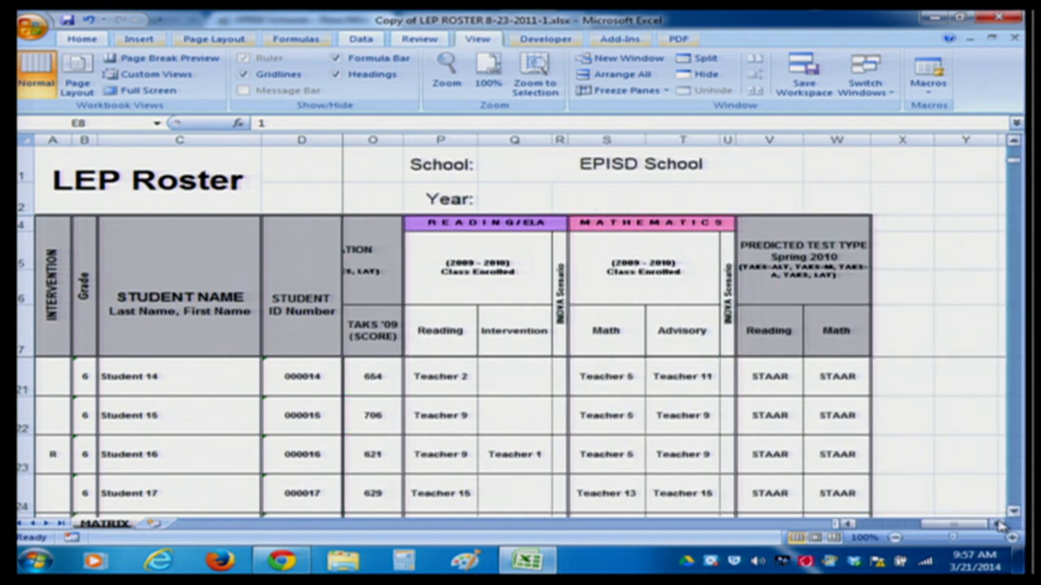
pyautogui.click(848, 525)
pyautogui.click(848, 525)
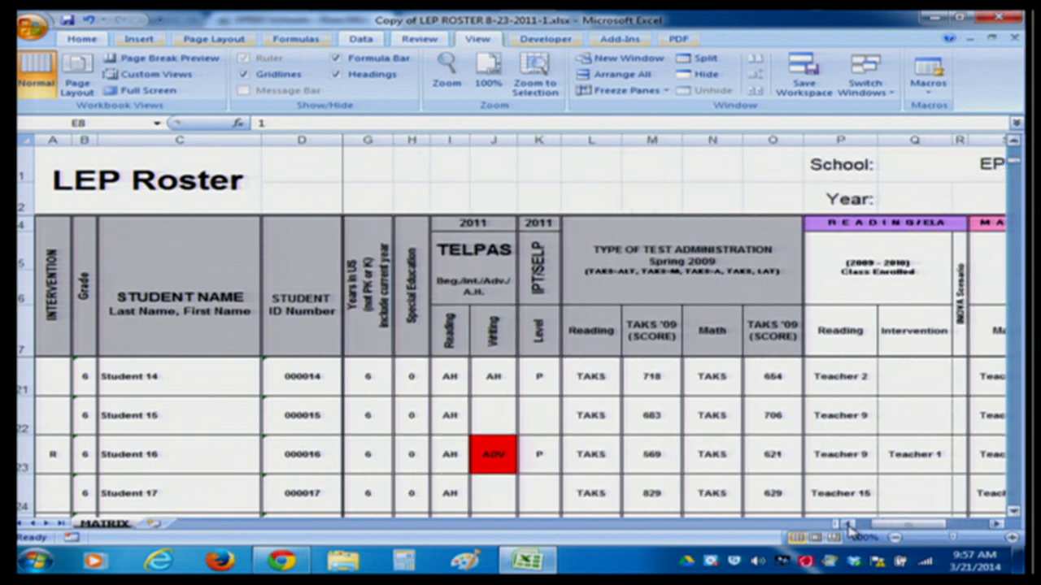
pyautogui.click(999, 525)
pyautogui.moveTo(1015, 513); pyautogui.dragTo(1015, 512)
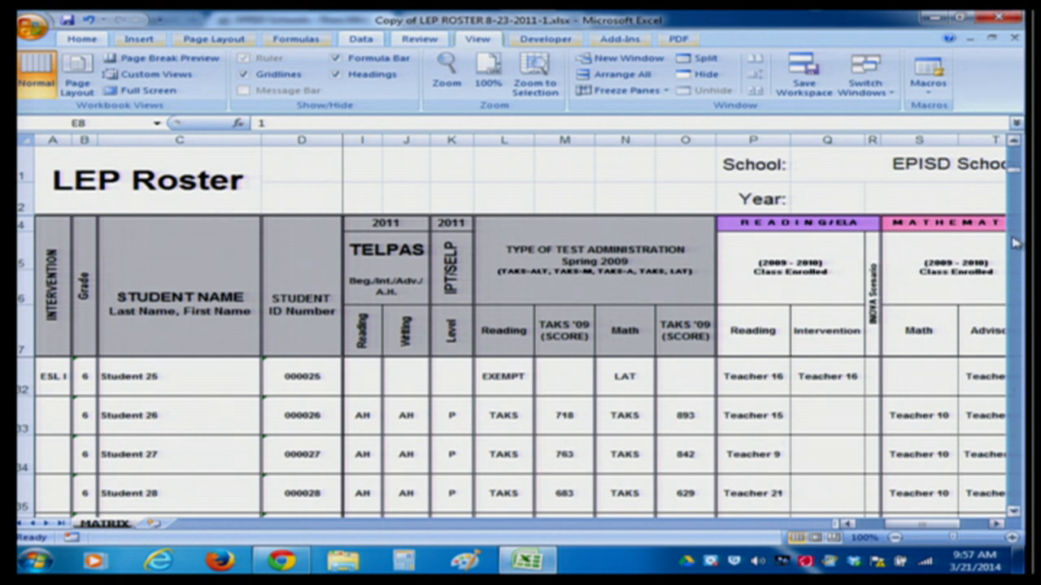
# Review the frozen roster from Student 25 back to Student 1 and the LEP Status column
pyautogui.click(1015, 141)
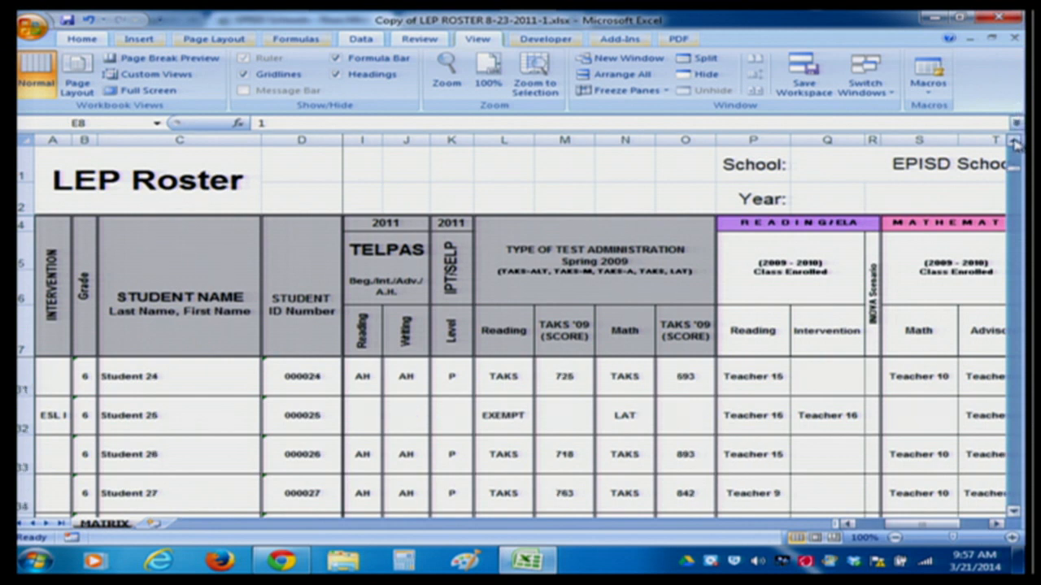
pyautogui.click(1015, 141)
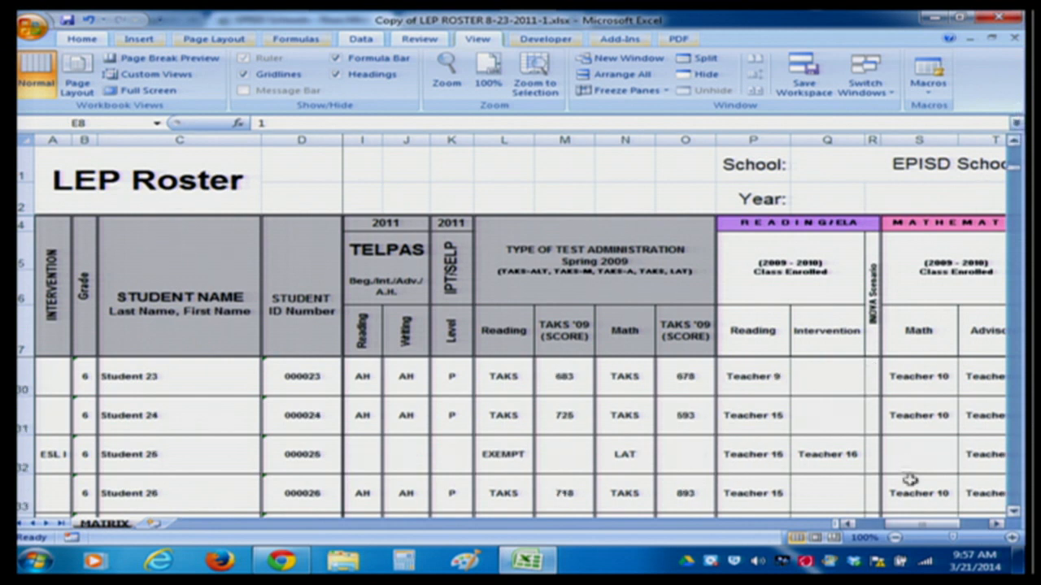
pyautogui.moveTo(924, 525); pyautogui.dragTo(895, 534)
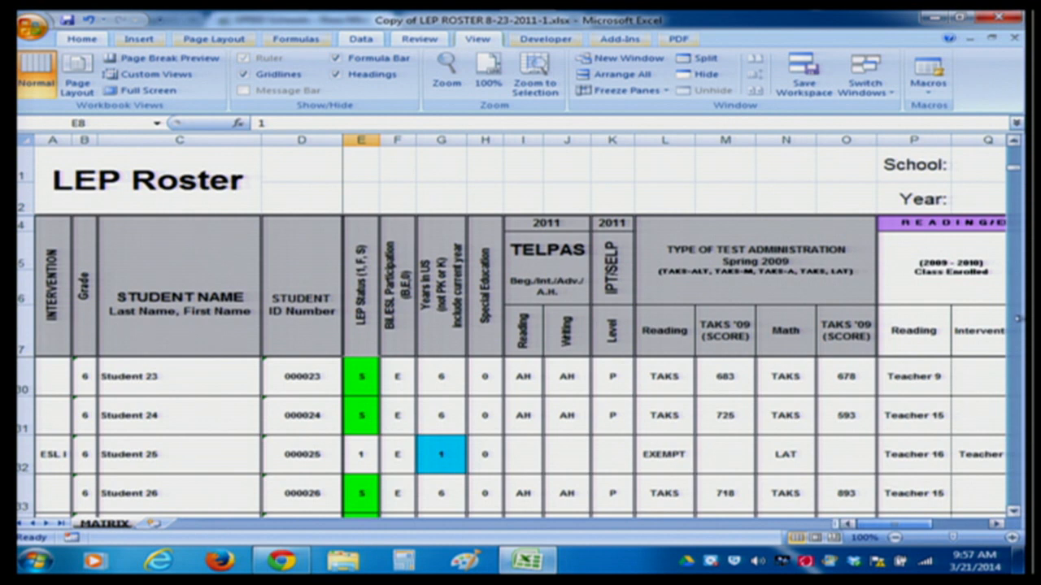
pyautogui.click(1015, 143)
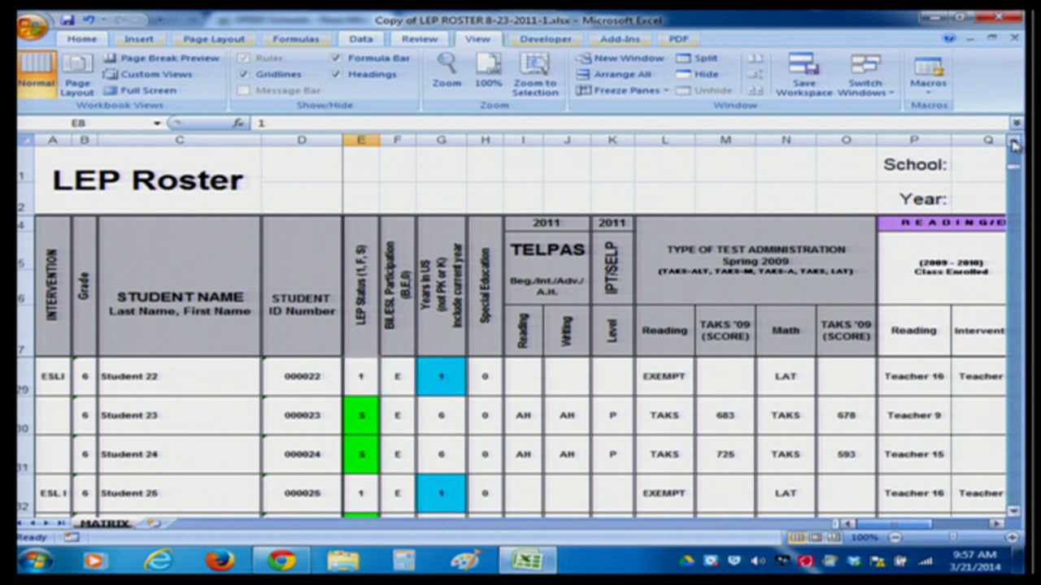
pyautogui.moveTo(1016, 171); pyautogui.dragTo(1016, 156)
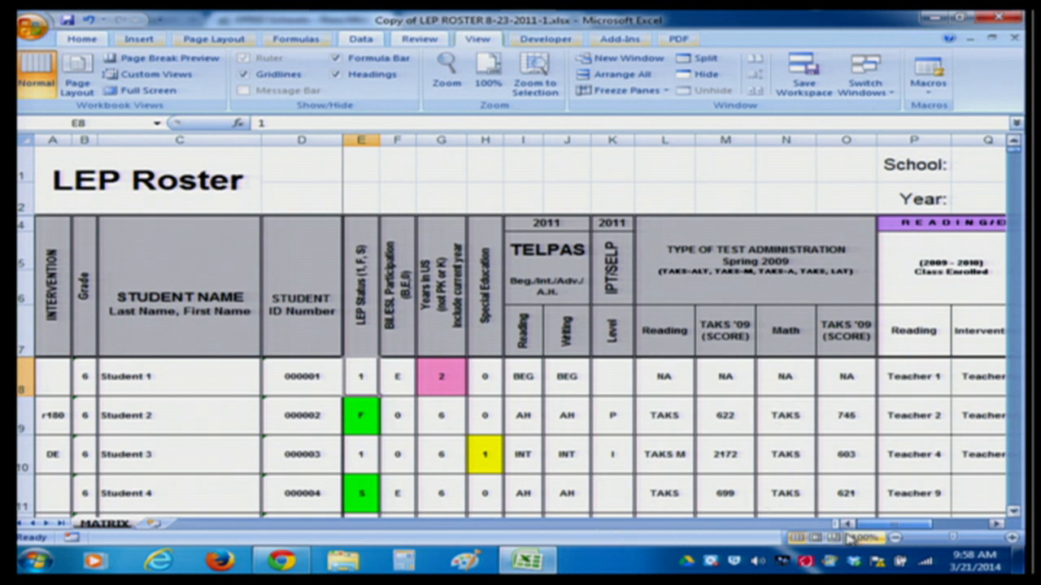
pyautogui.moveTo(894, 524)
pyautogui.mouseDown()
pyautogui.moveTo(962, 526)
pyautogui.moveTo(880, 529)
pyautogui.mouseUp()
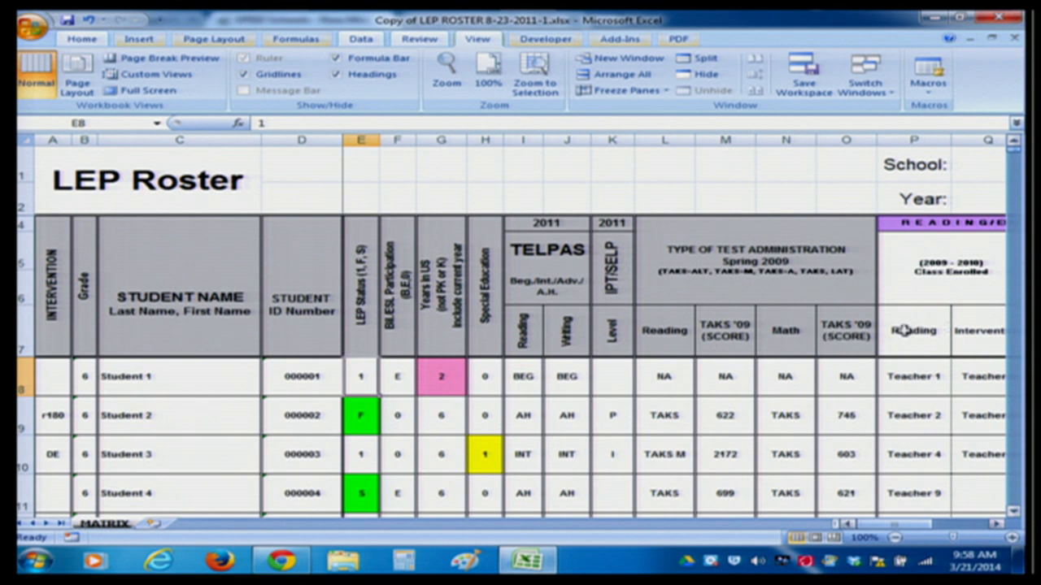
# Hide columns P through U, covering the reading and mathematics class columns
pyautogui.moveTo(894, 528); pyautogui.dragTo(960, 525)
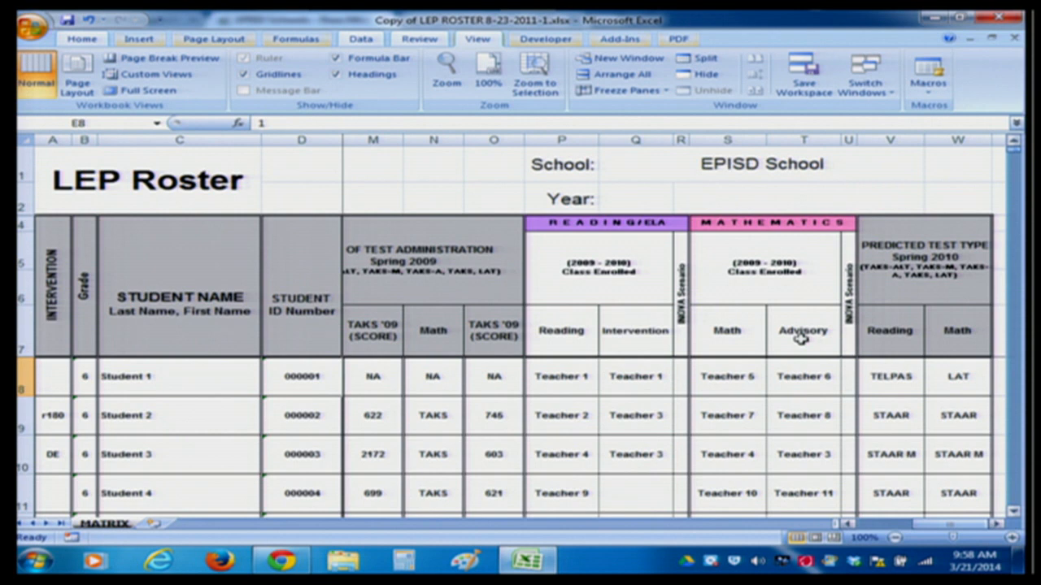
pyautogui.click(567, 139)
pyautogui.moveTo(567, 139); pyautogui.dragTo(850, 148)
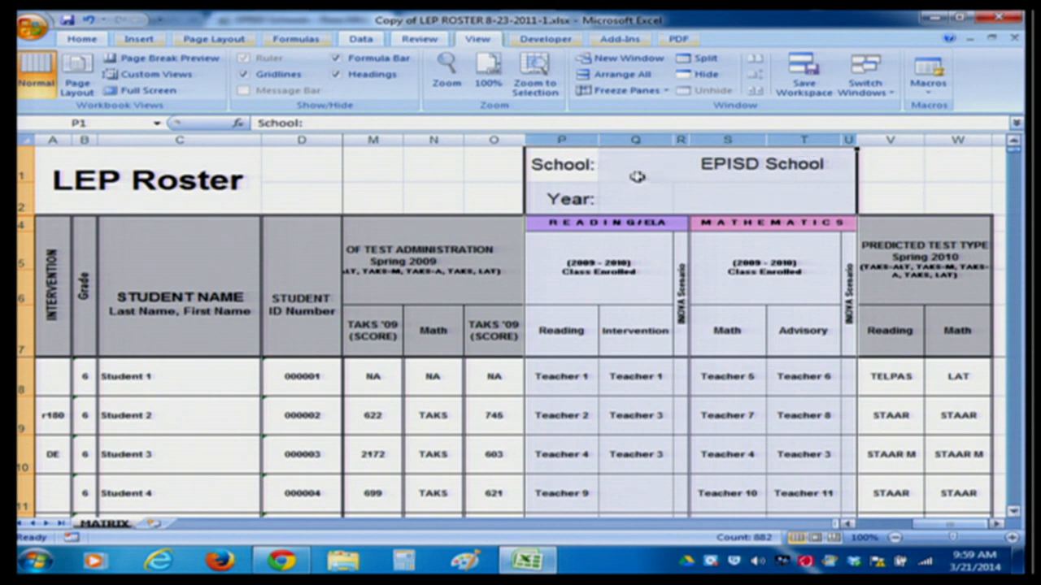
pyautogui.rightClick(563, 140)
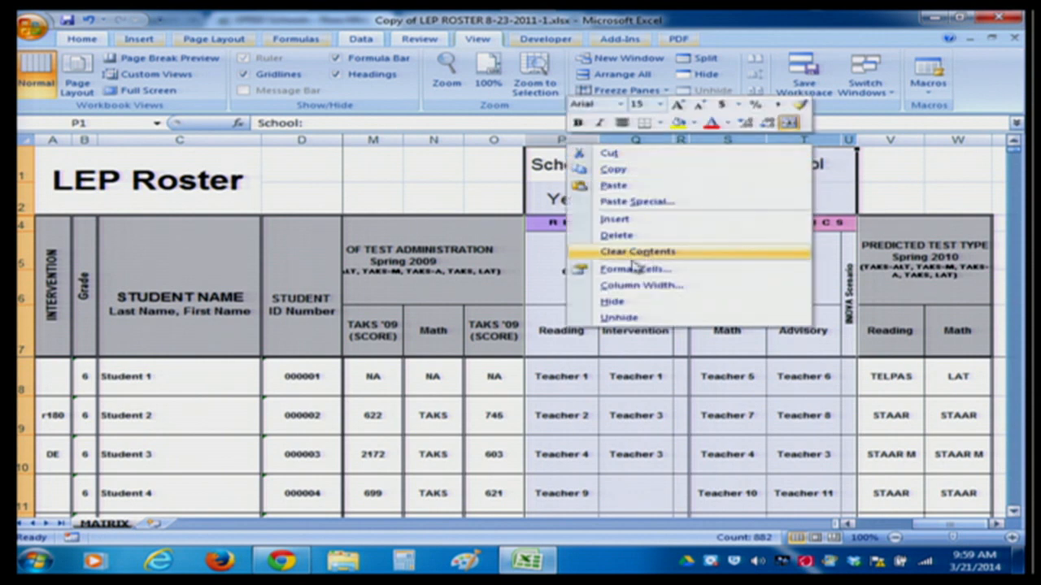
pyautogui.click(629, 305)
pyautogui.click(760, 301)
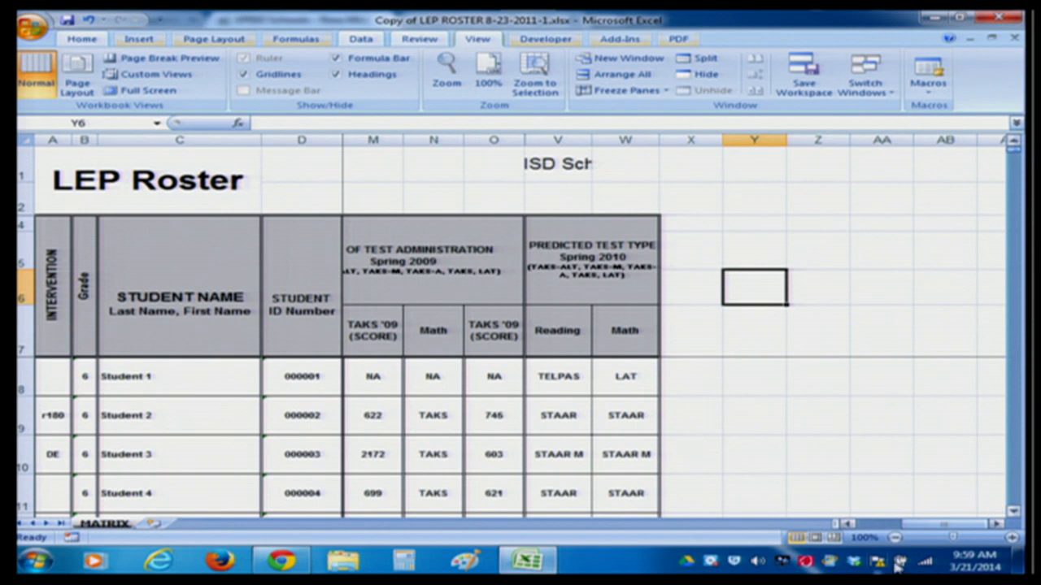
# Unhide columns P through U between columns O and V
pyautogui.click(851, 525)
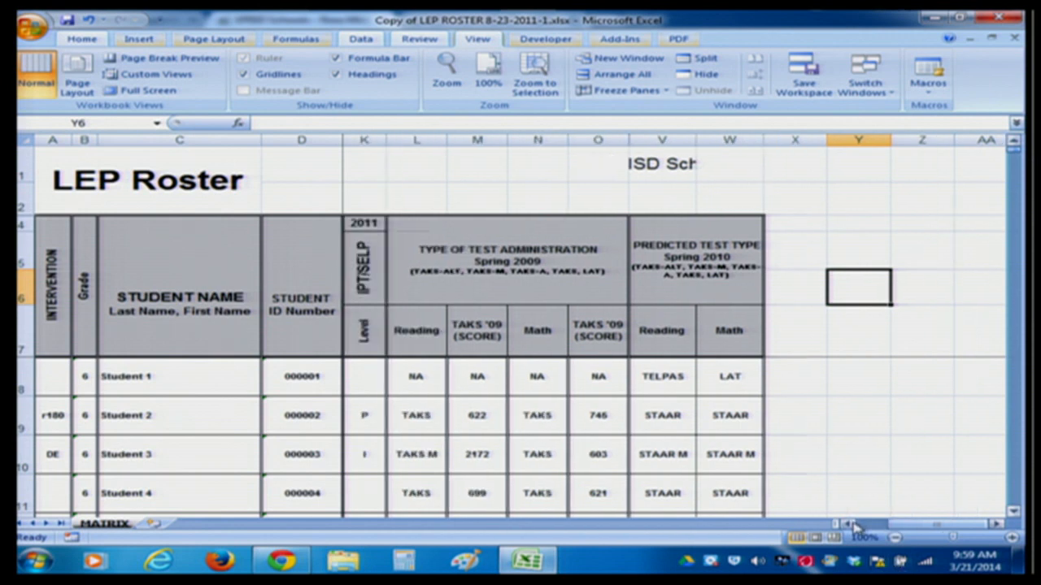
pyautogui.click(852, 523)
pyautogui.click(852, 524)
pyautogui.click(852, 523)
pyautogui.moveTo(935, 523); pyautogui.dragTo(911, 528)
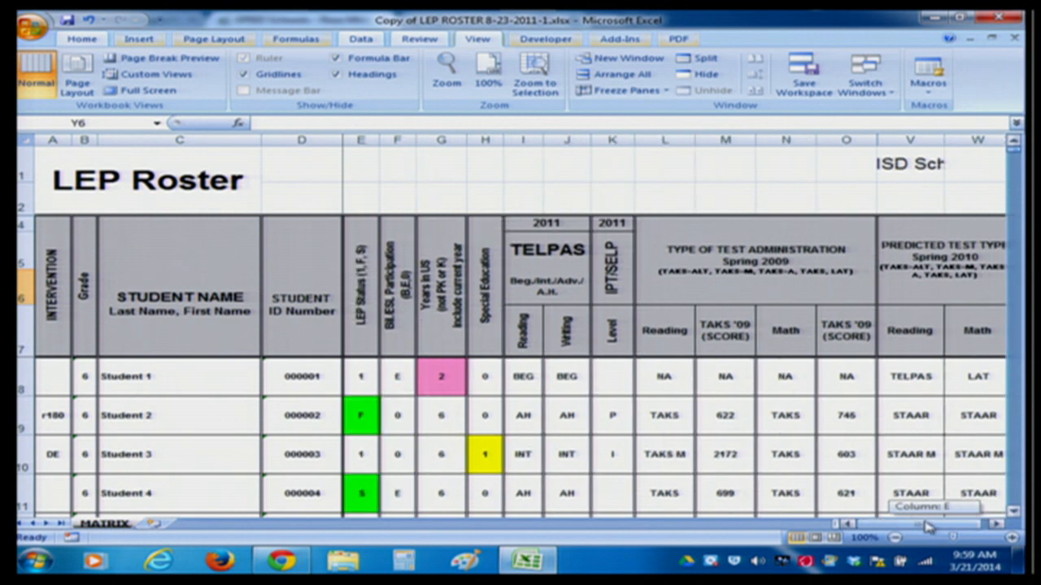
pyautogui.moveTo(937, 525); pyautogui.dragTo(943, 525)
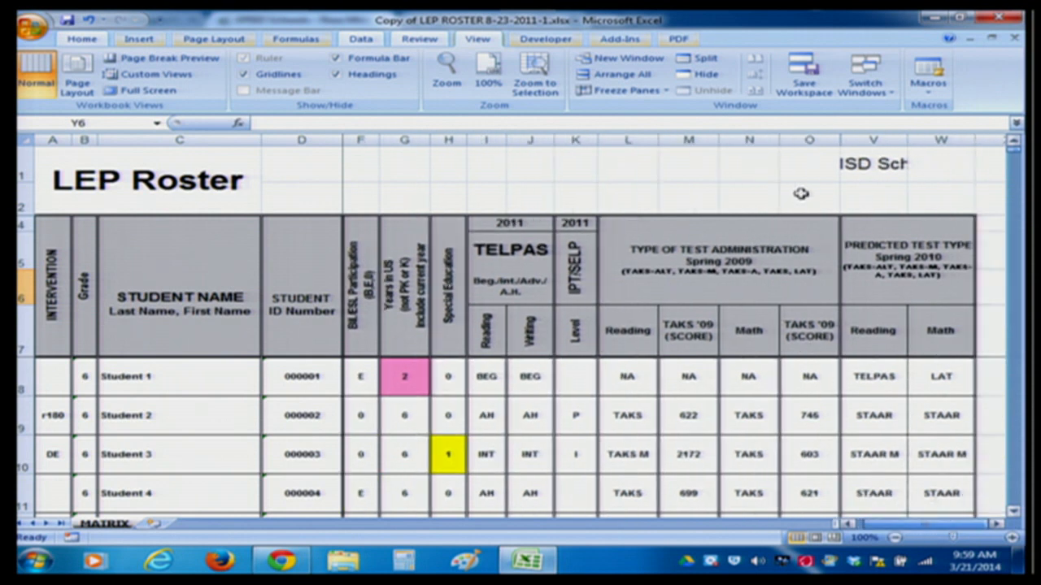
pyautogui.moveTo(811, 139); pyautogui.dragTo(848, 140)
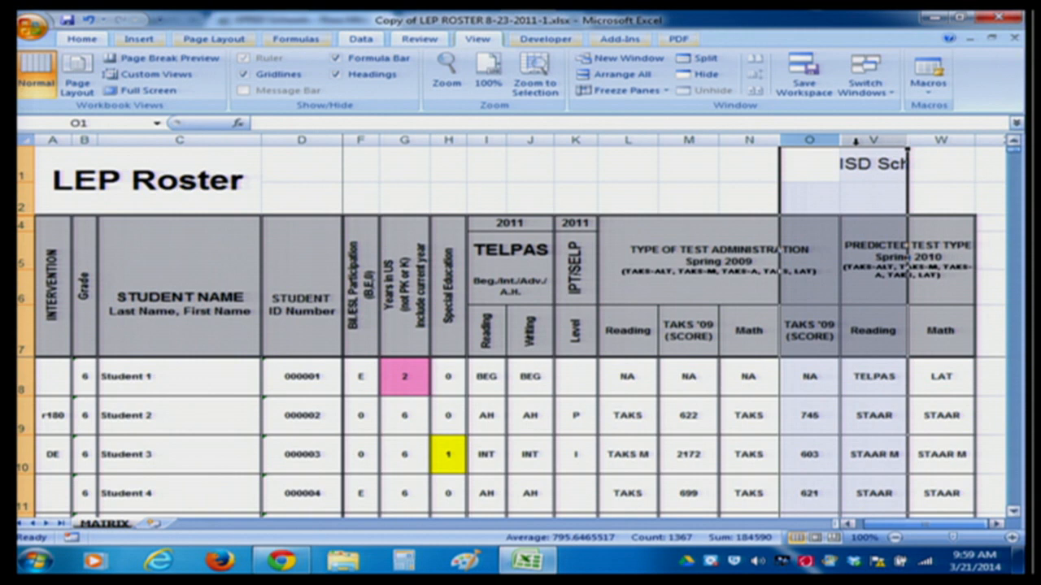
pyautogui.rightClick(855, 142)
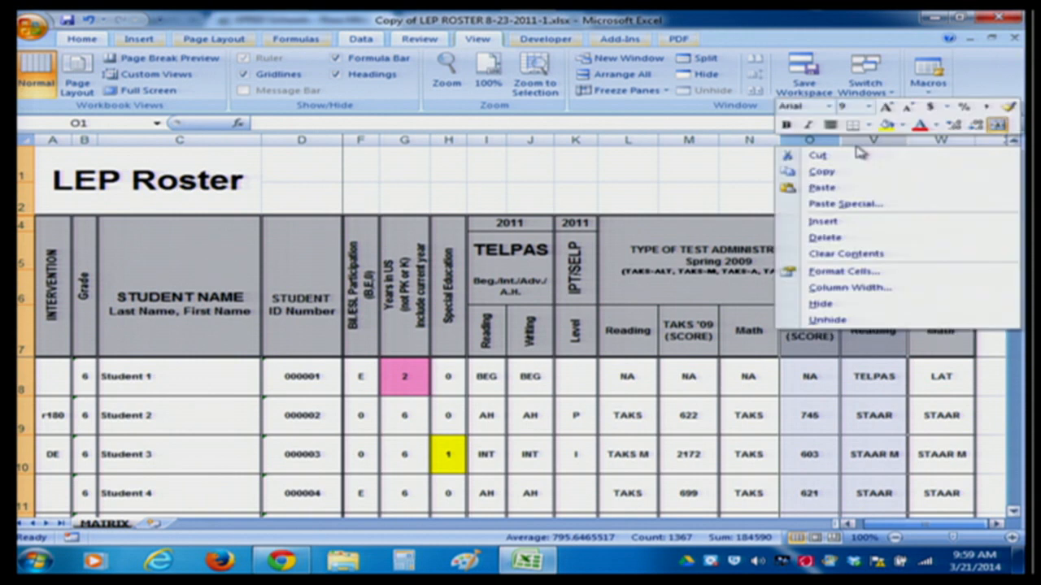
pyautogui.click(836, 322)
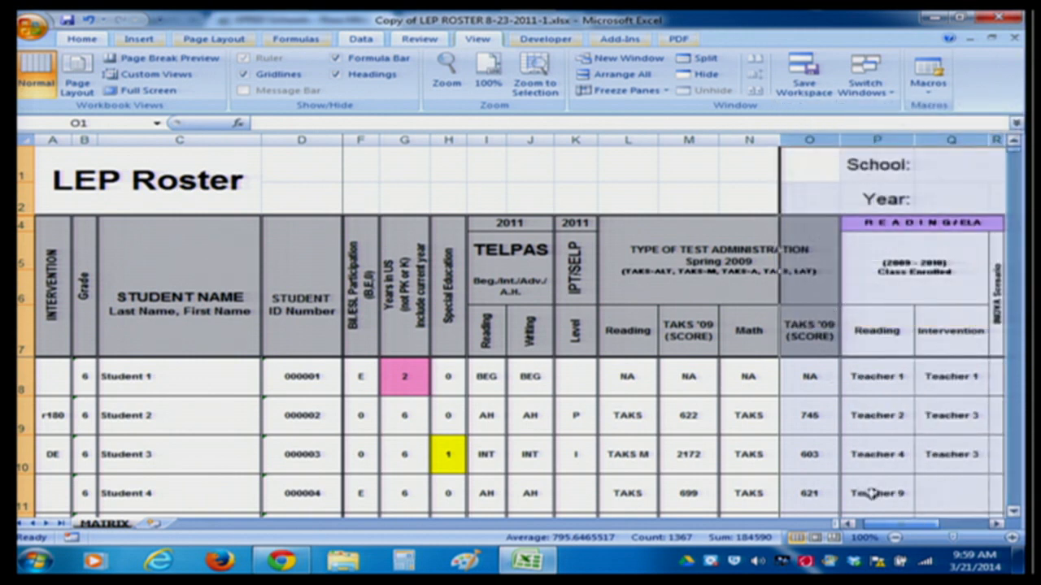
pyautogui.moveTo(888, 527); pyautogui.dragTo(935, 527)
pyautogui.click(846, 470)
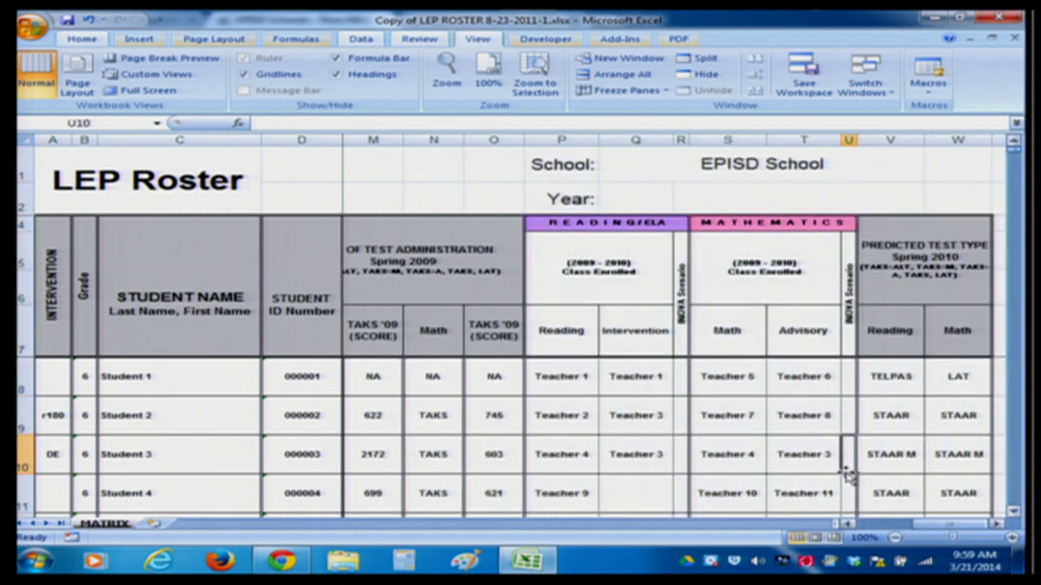
# Hide rows 8 to 10, covering Student 1 through Student 3
pyautogui.moveTo(851, 529); pyautogui.dragTo(875, 529)
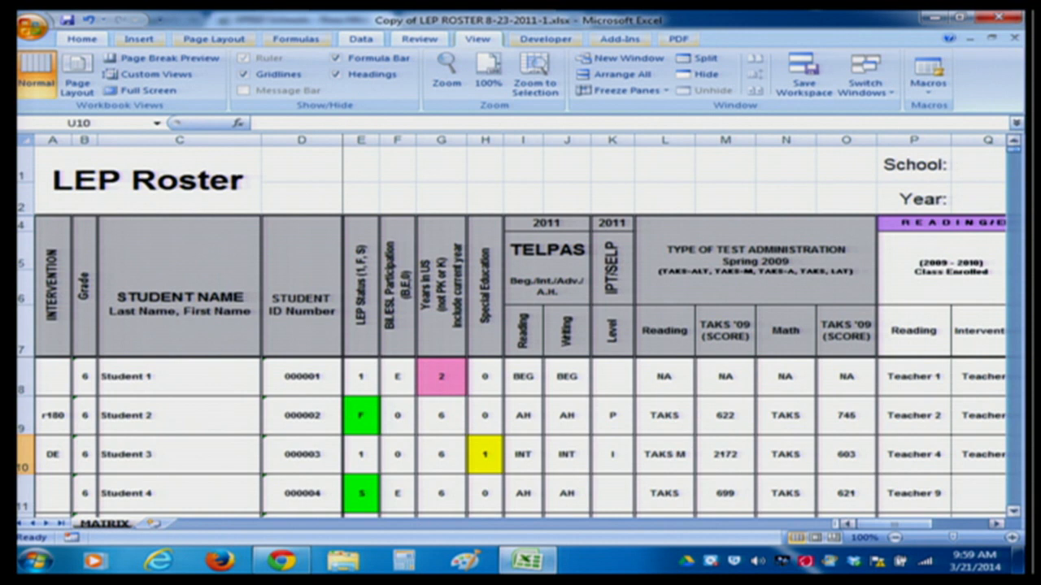
pyautogui.scroll(-3, 520, 439)
pyautogui.scroll(3, 520, 440)
pyautogui.moveTo(24, 378); pyautogui.dragTo(24, 454)
pyautogui.rightClick(24, 451)
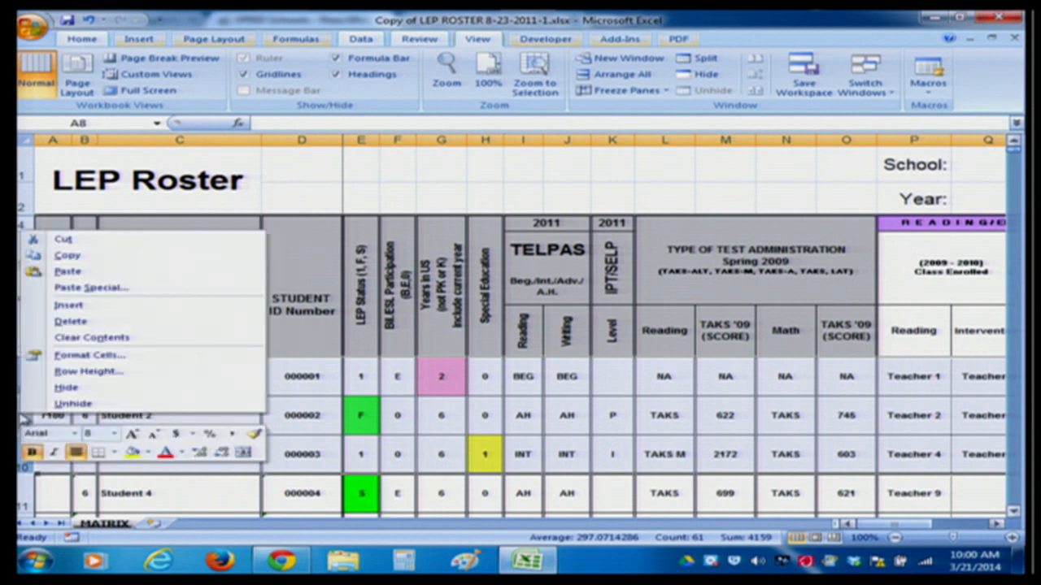
pyautogui.click(84, 390)
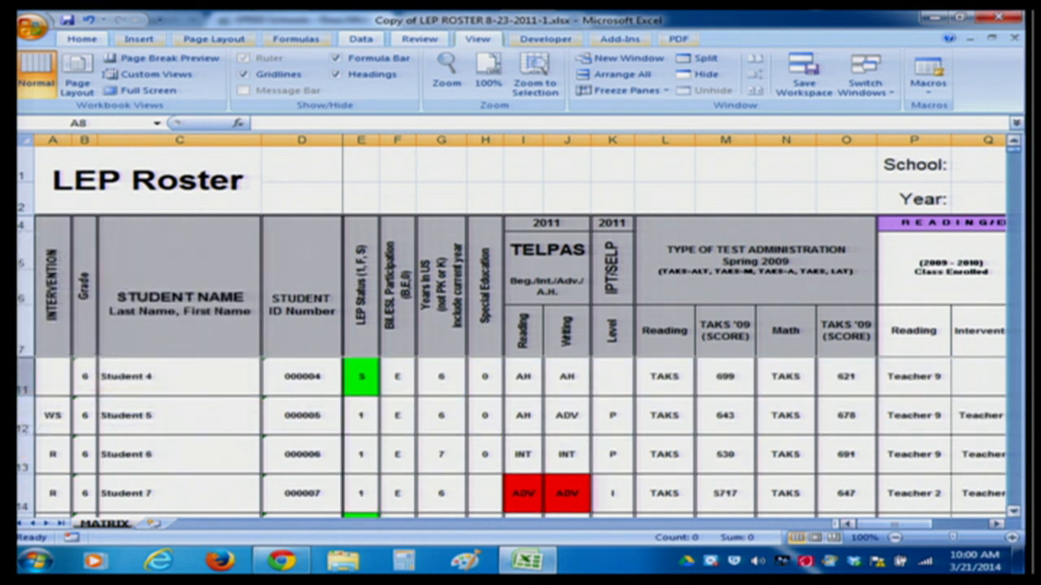
# Unhide the student rows between rows 7 and 11
pyautogui.moveTo(24, 340); pyautogui.dragTo(25, 378)
pyautogui.rightClick(24, 376)
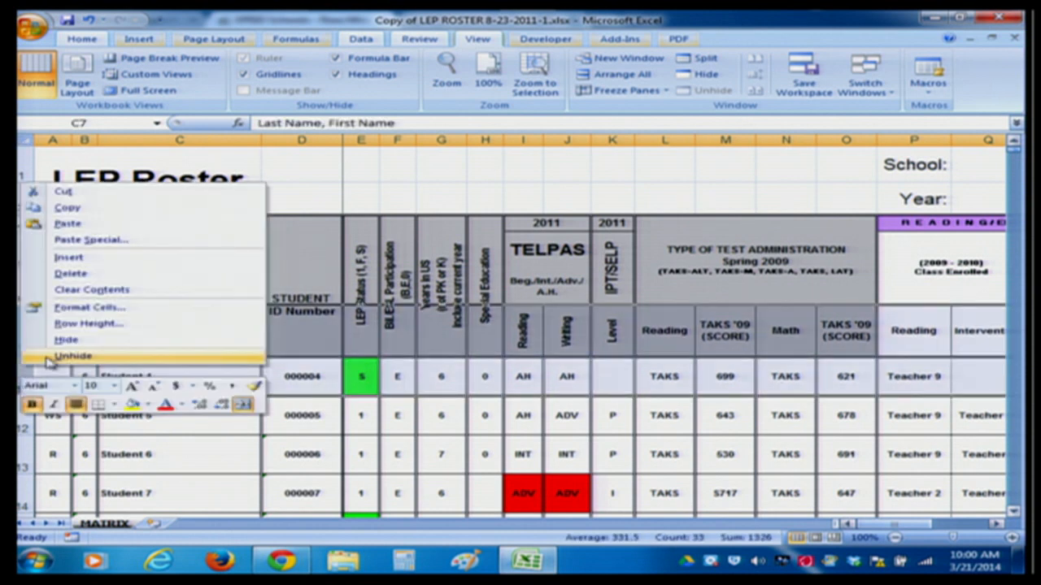
pyautogui.click(54, 358)
pyautogui.click(165, 423)
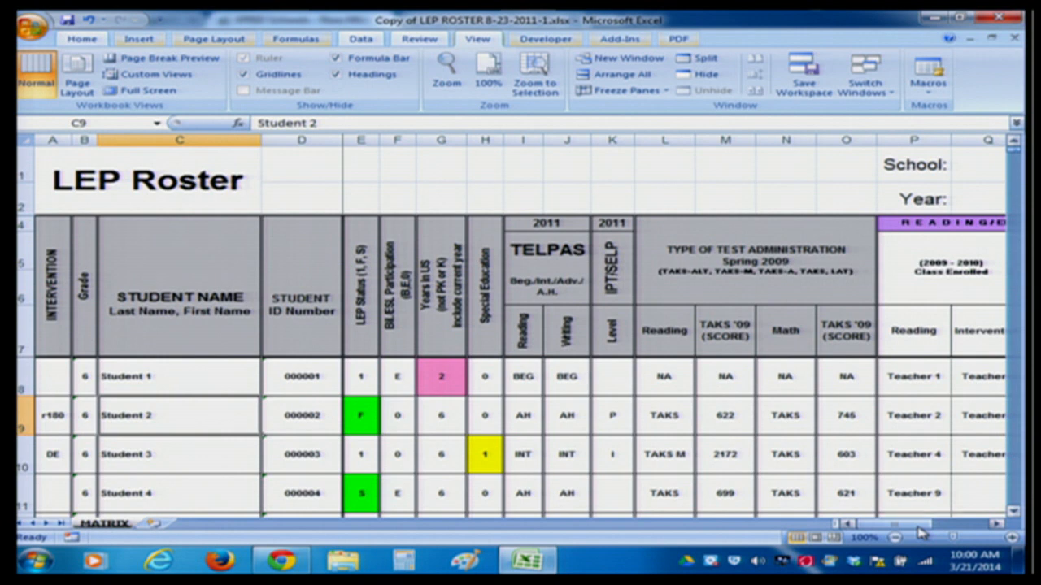
# Turn on filtering for heading row 7 of the roster and select cell E8
pyautogui.moveTo(925, 529); pyautogui.dragTo(831, 529)
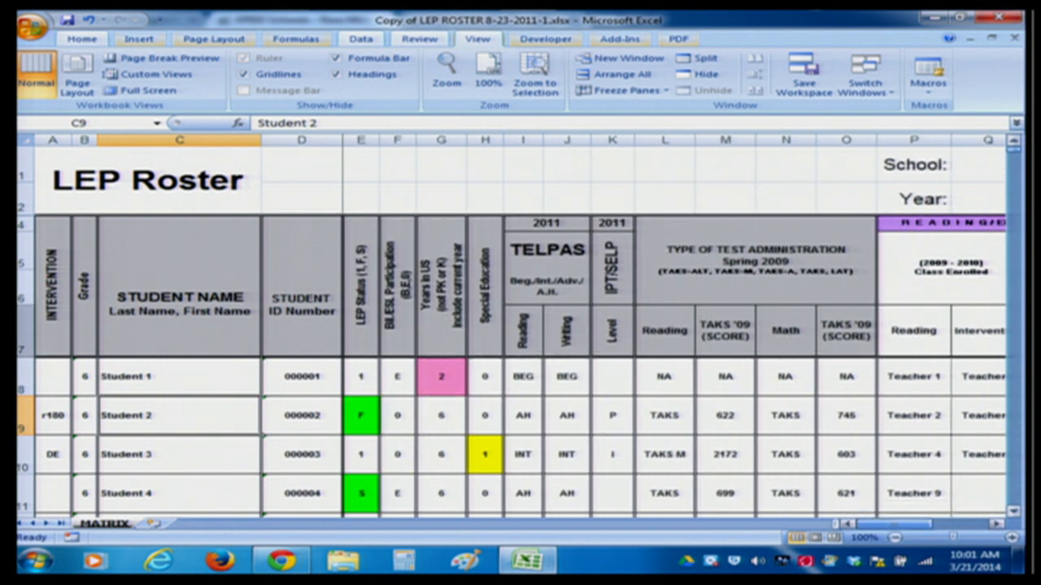
pyautogui.click(23, 332)
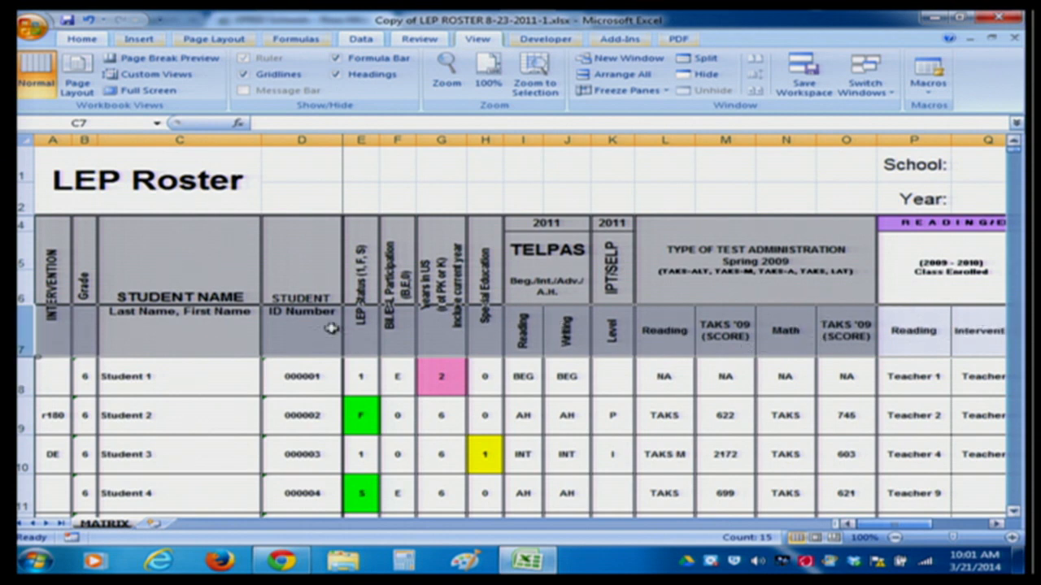
pyautogui.click(364, 39)
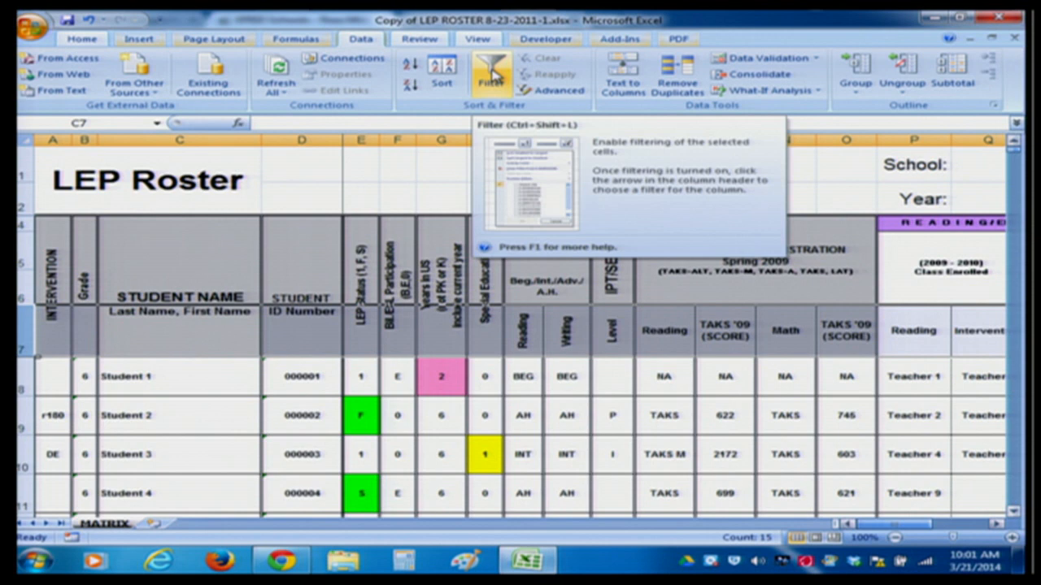
pyautogui.click(86, 42)
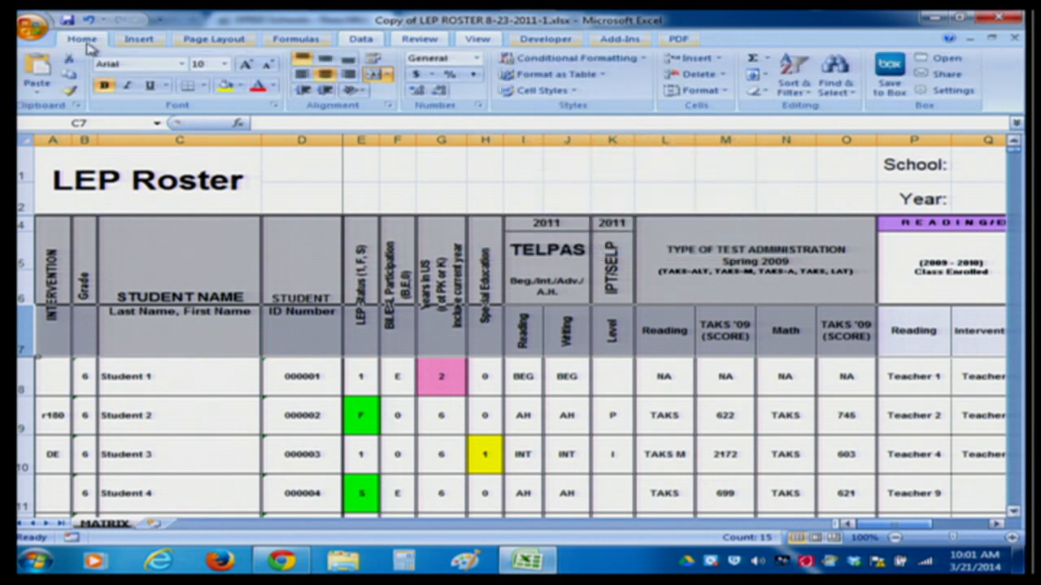
pyautogui.click(792, 72)
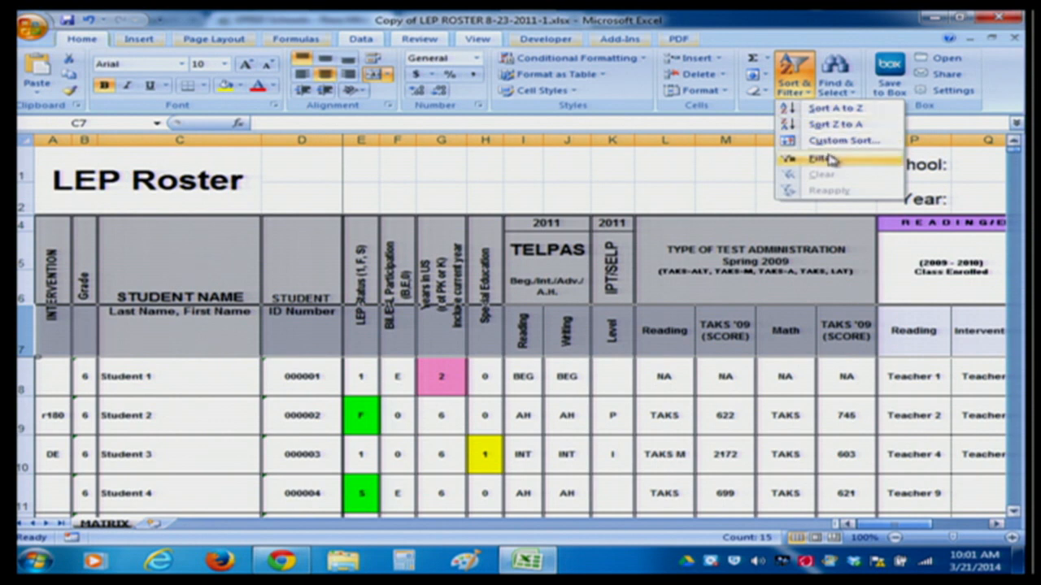
pyautogui.click(360, 40)
pyautogui.click(492, 74)
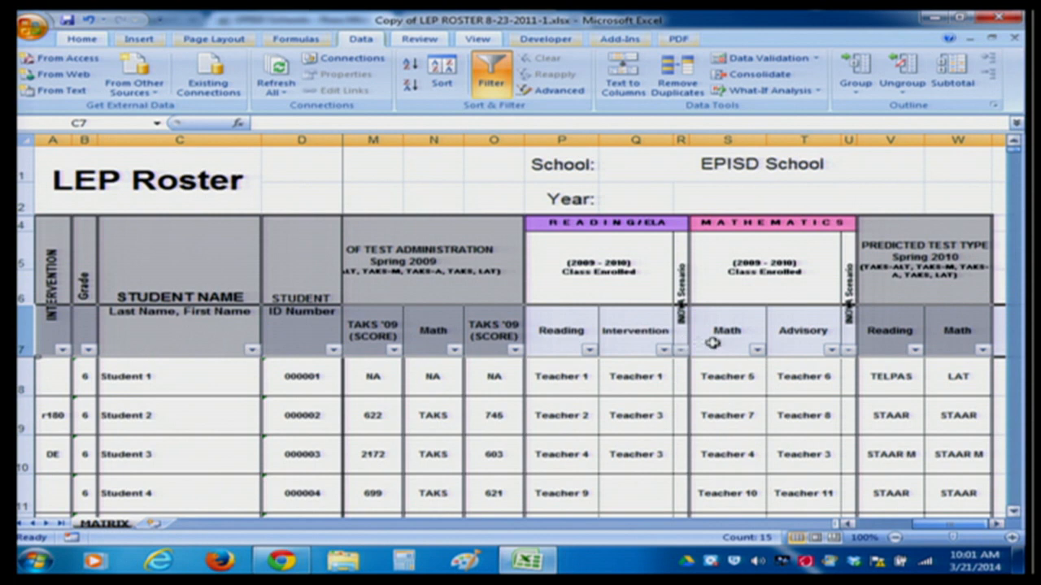
pyautogui.moveTo(935, 525); pyautogui.dragTo(846, 523)
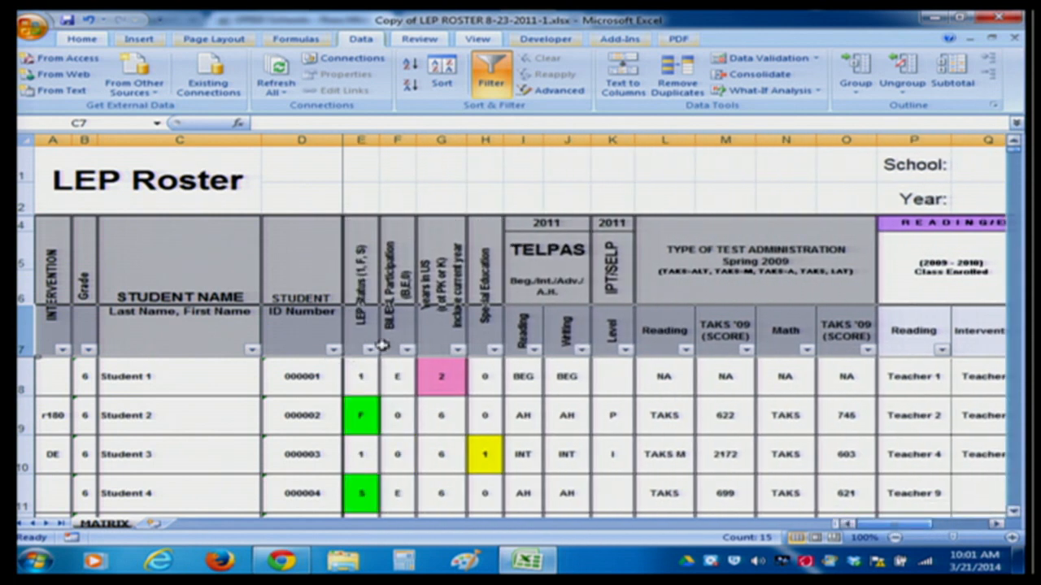
pyautogui.click(371, 394)
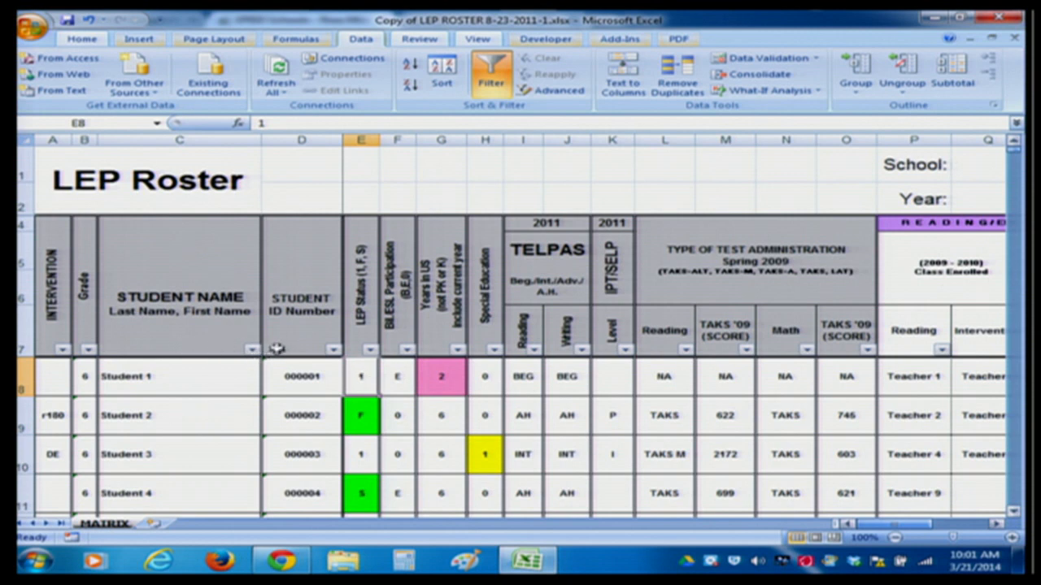
# Filter the Grade column to show only grade 7 students
pyautogui.click(88, 350)
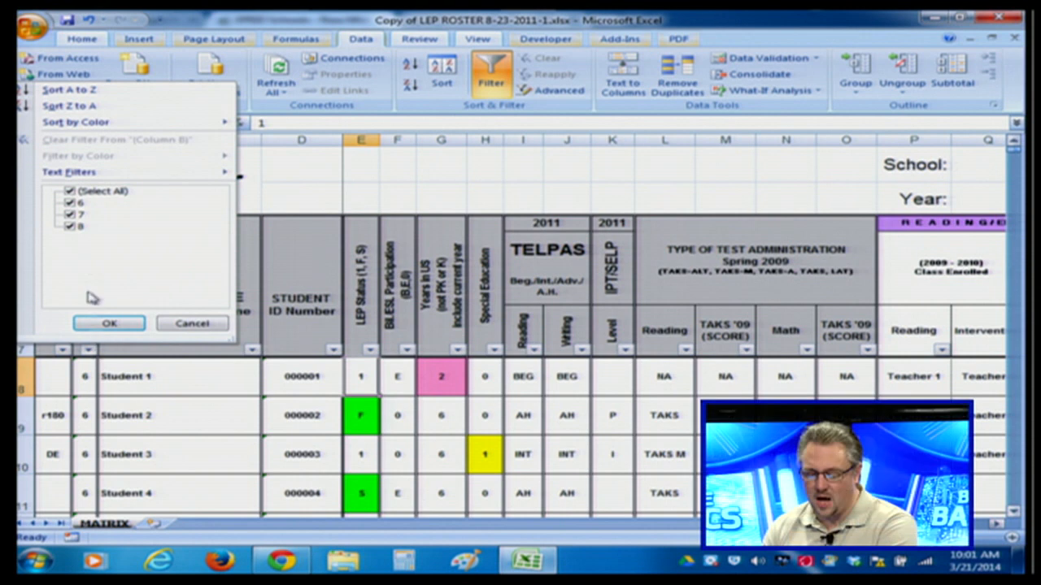
pyautogui.click(69, 192)
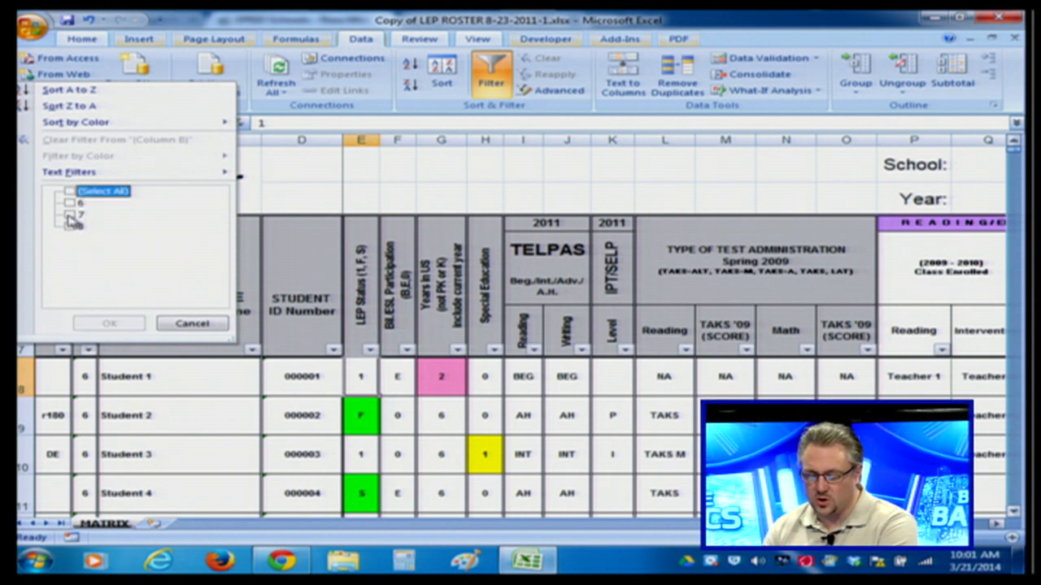
pyautogui.click(78, 215)
pyautogui.click(109, 325)
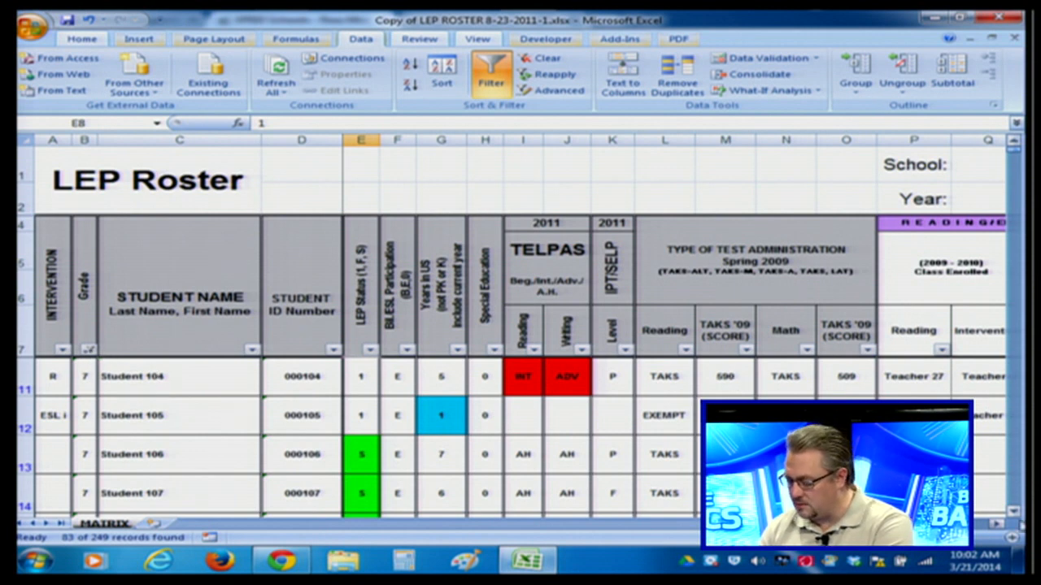
# Review the filtered grade 7 students from Student 104 to Student 117 and return to the first one
pyautogui.click(1013, 513)
pyautogui.click(1014, 512)
pyautogui.click(1013, 512)
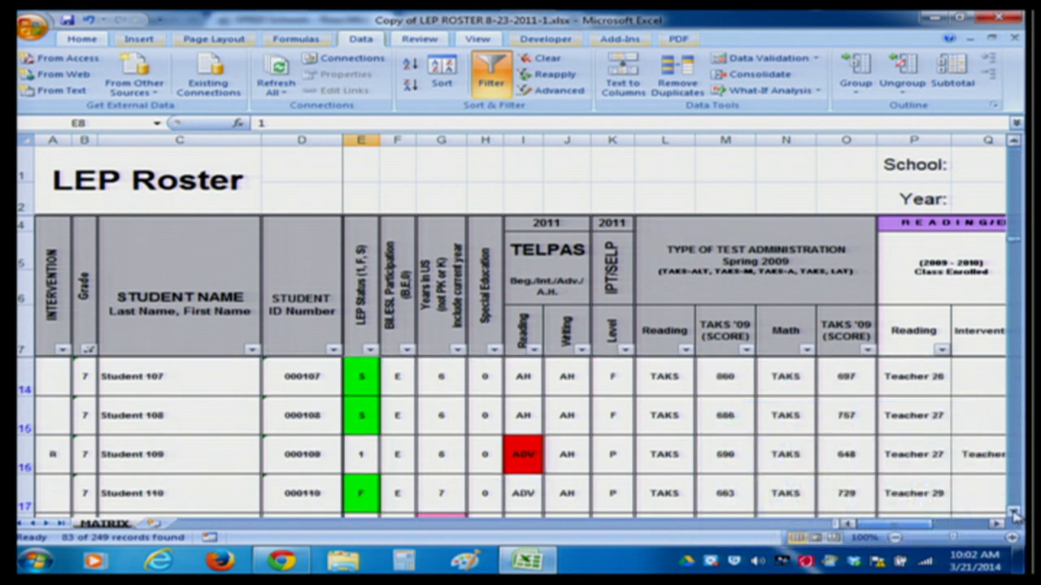
pyautogui.click(1013, 512)
pyautogui.click(1013, 513)
pyautogui.click(1013, 513)
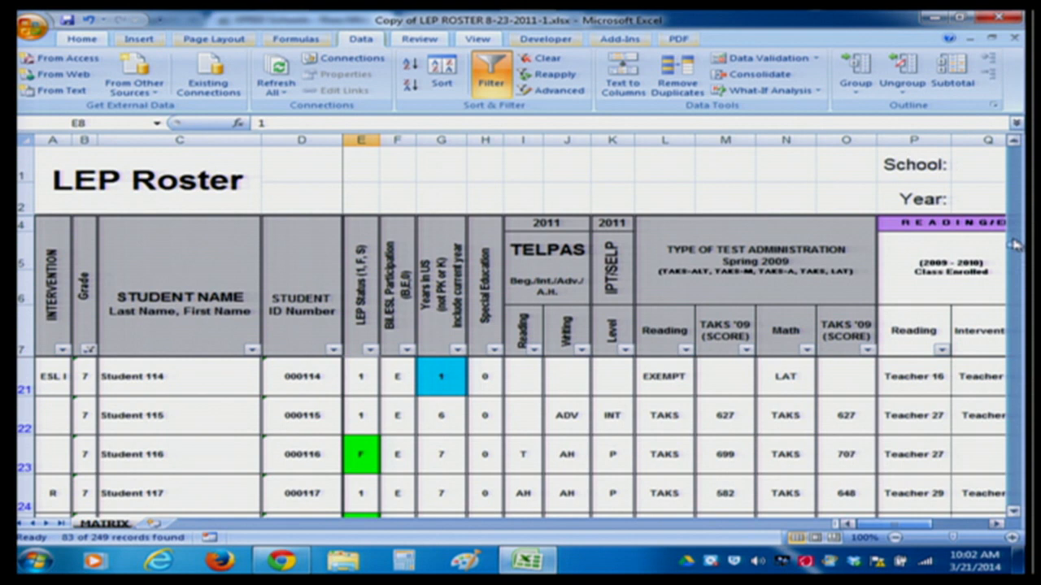
pyautogui.click(1013, 147)
pyautogui.click(1013, 147)
pyautogui.click(1013, 146)
pyautogui.click(1013, 147)
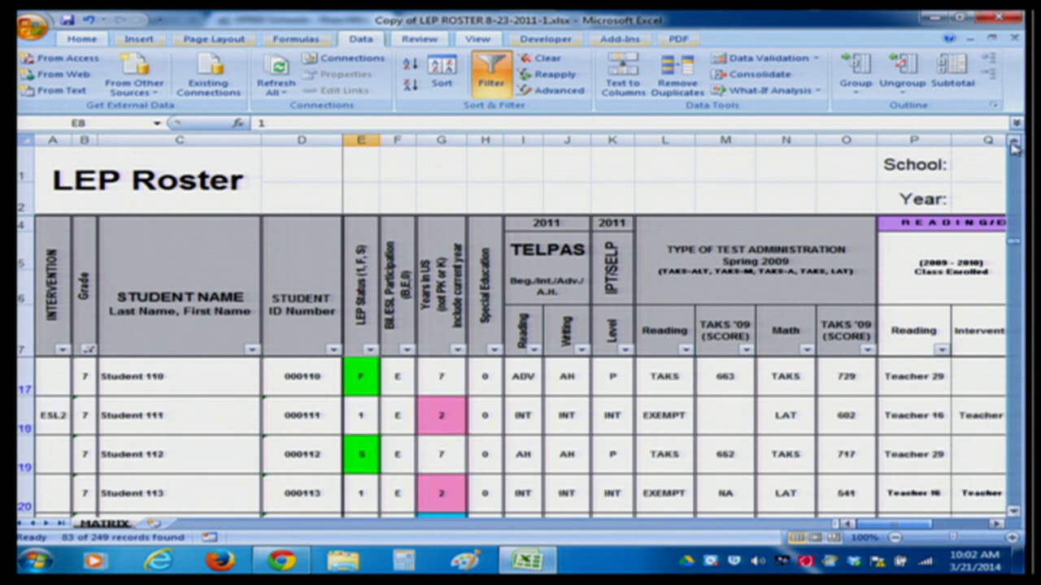
pyautogui.click(1013, 147)
pyautogui.click(1013, 146)
pyautogui.click(1014, 147)
pyautogui.click(1013, 146)
pyautogui.click(1013, 146)
pyautogui.click(1013, 146)
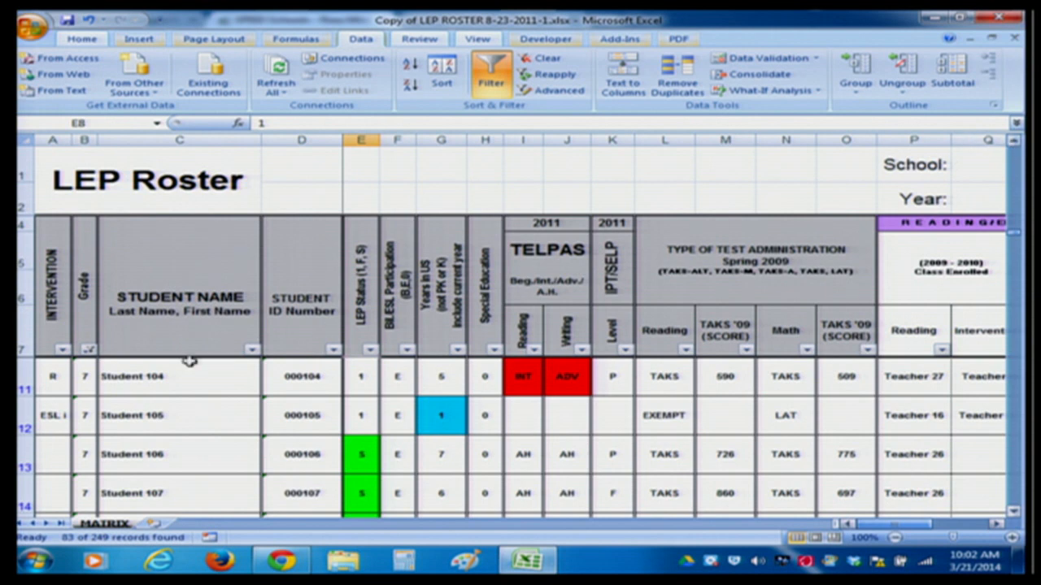
# Reselect all grades in the Grade column's filter to show every student
pyautogui.click(88, 350)
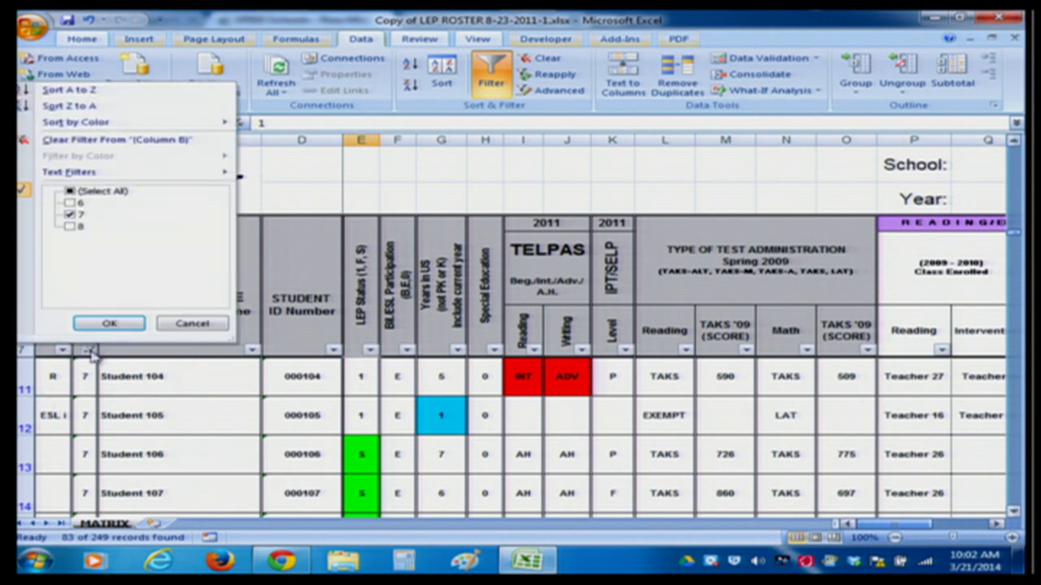
pyautogui.click(70, 192)
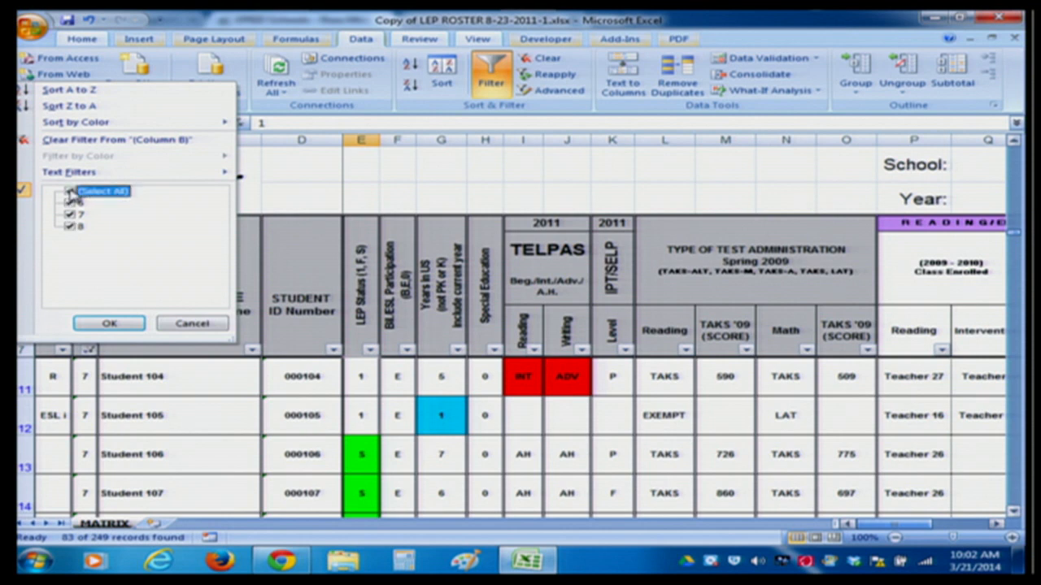
pyautogui.click(114, 323)
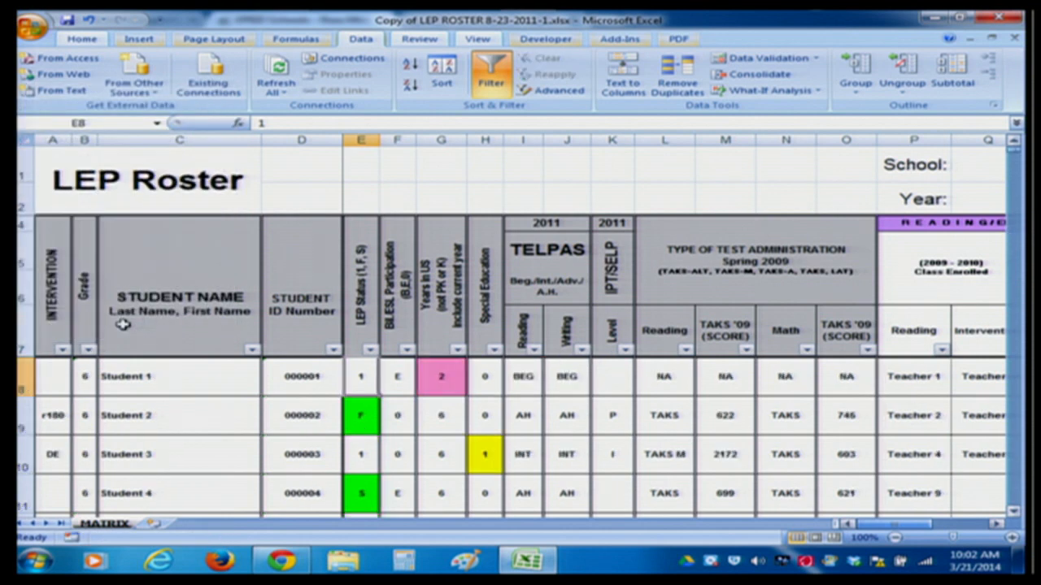
# Filter the Grade column to show only grade 7 and grade 8 students
pyautogui.click(87, 350)
pyautogui.click(81, 190)
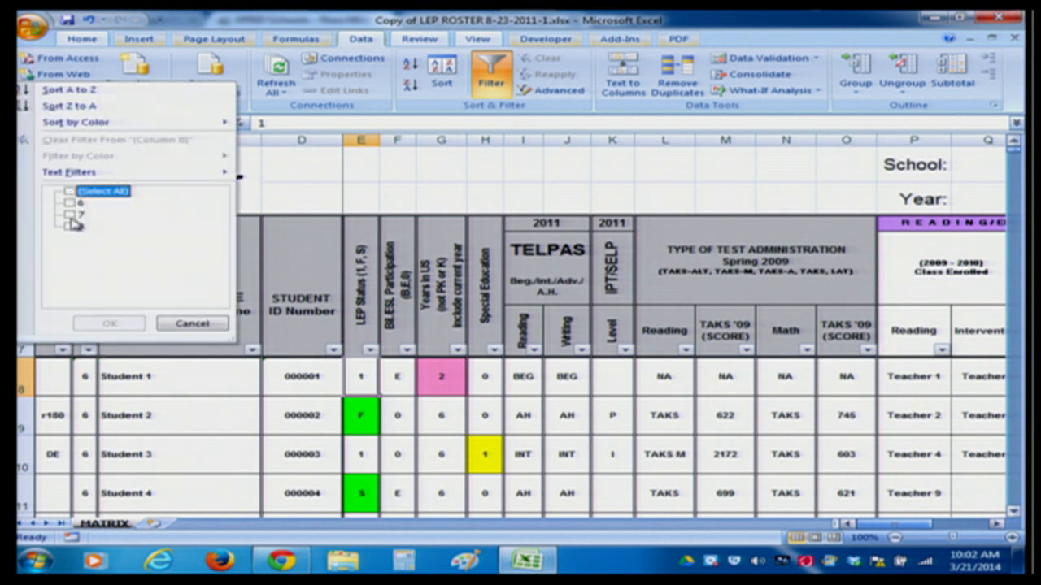
pyautogui.click(72, 214)
pyautogui.click(72, 227)
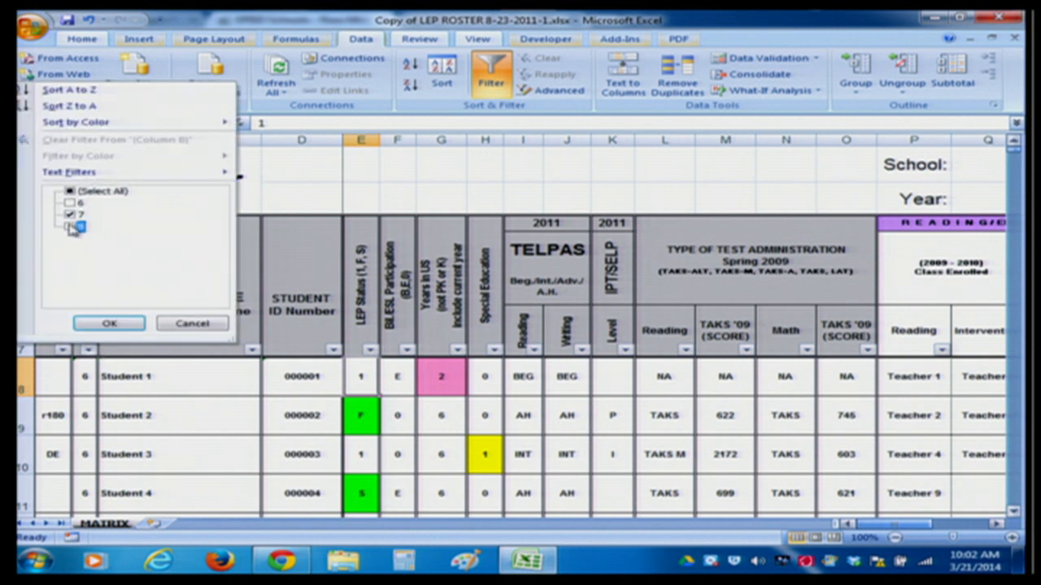
pyautogui.click(110, 323)
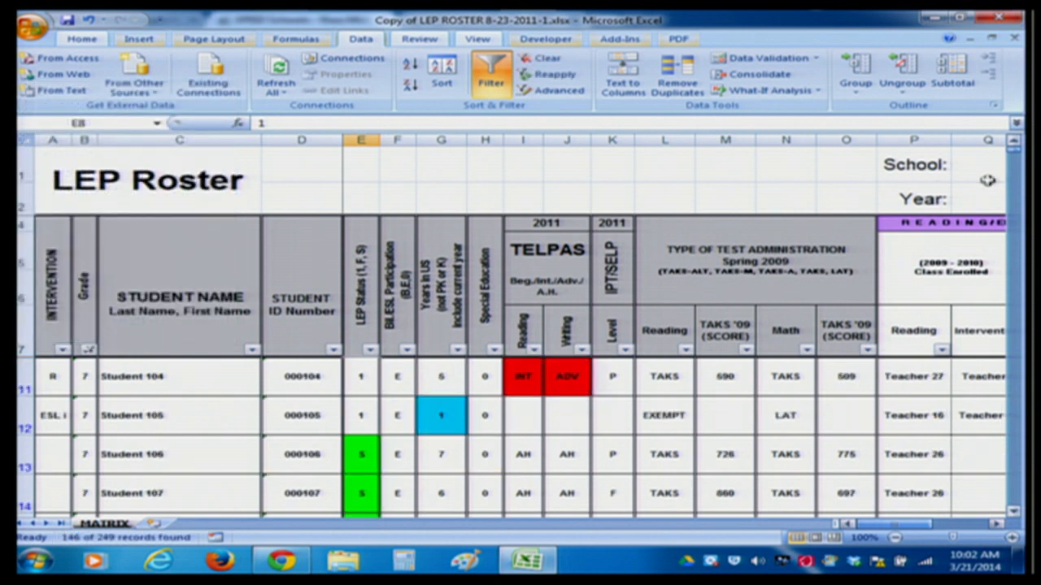
# Look through the filtered grade 7 and 8 students from Student 104 to Student 115 and return to the first one
pyautogui.moveTo(1018, 159); pyautogui.dragTo(1020, 194)
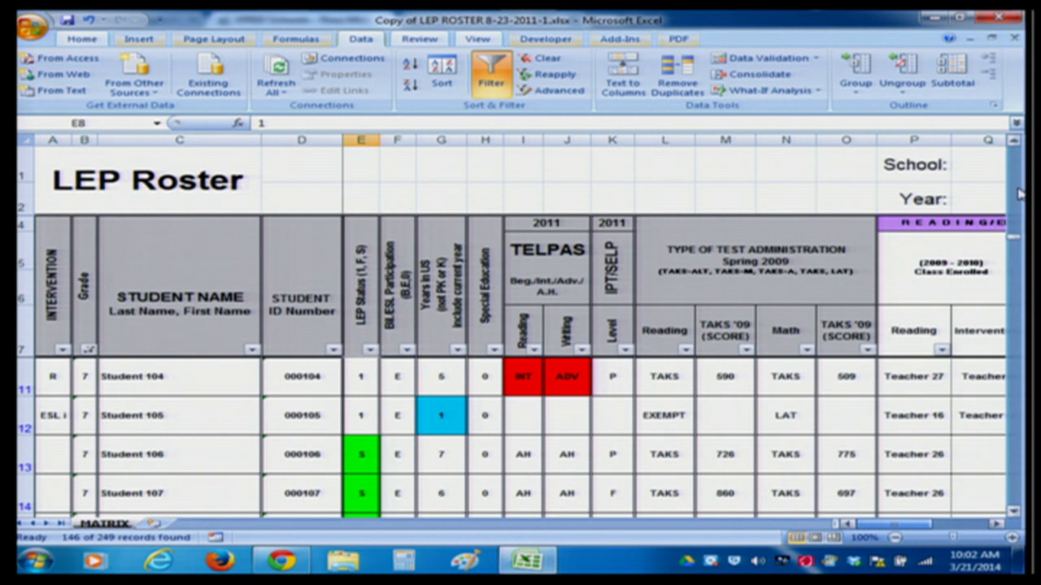
pyautogui.click(1014, 513)
pyautogui.click(1014, 512)
pyautogui.click(1014, 513)
pyautogui.click(1014, 512)
pyautogui.click(1014, 512)
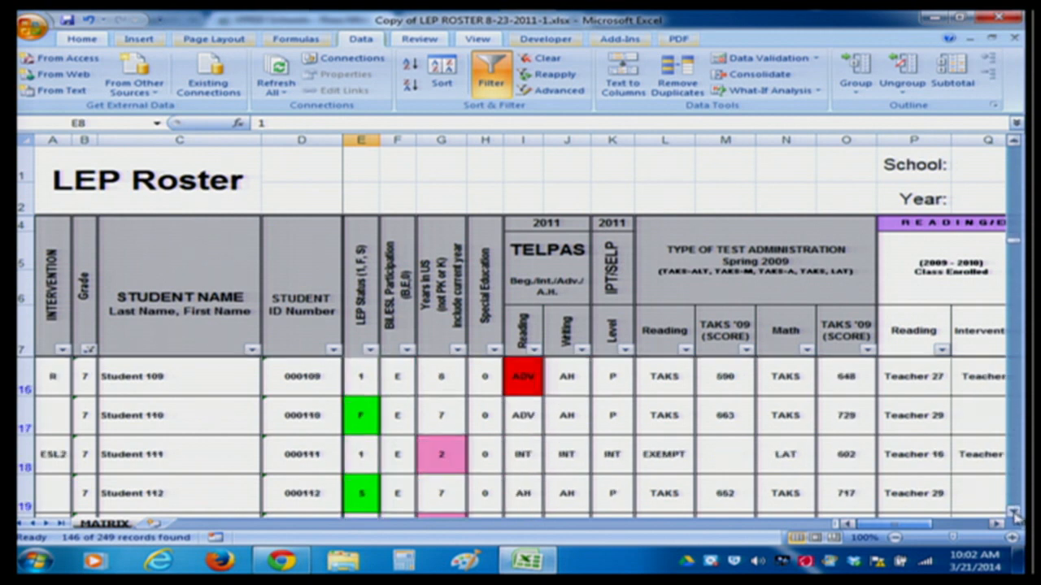
pyautogui.click(1014, 512)
pyautogui.click(1014, 512)
pyautogui.click(1014, 512)
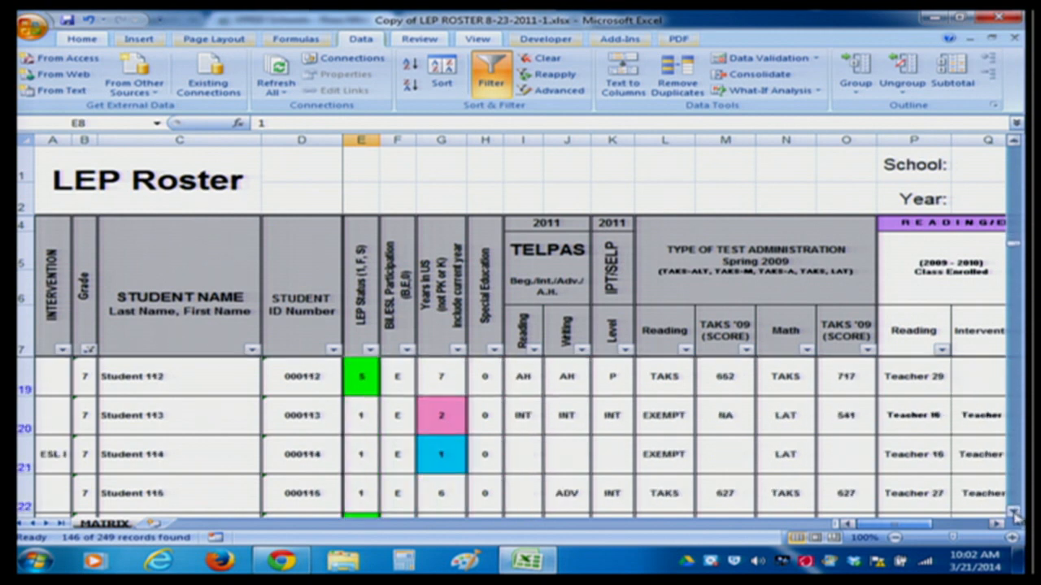
pyautogui.moveTo(1018, 250); pyautogui.dragTo(1013, 153)
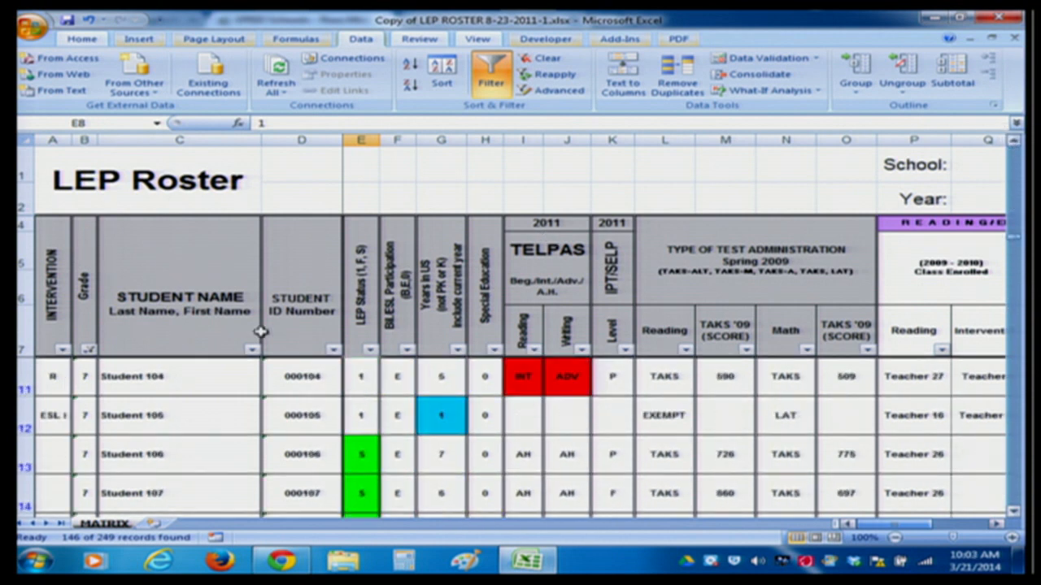
# Reselect all grades in the Grade column's filter to show every student again
pyautogui.click(89, 352)
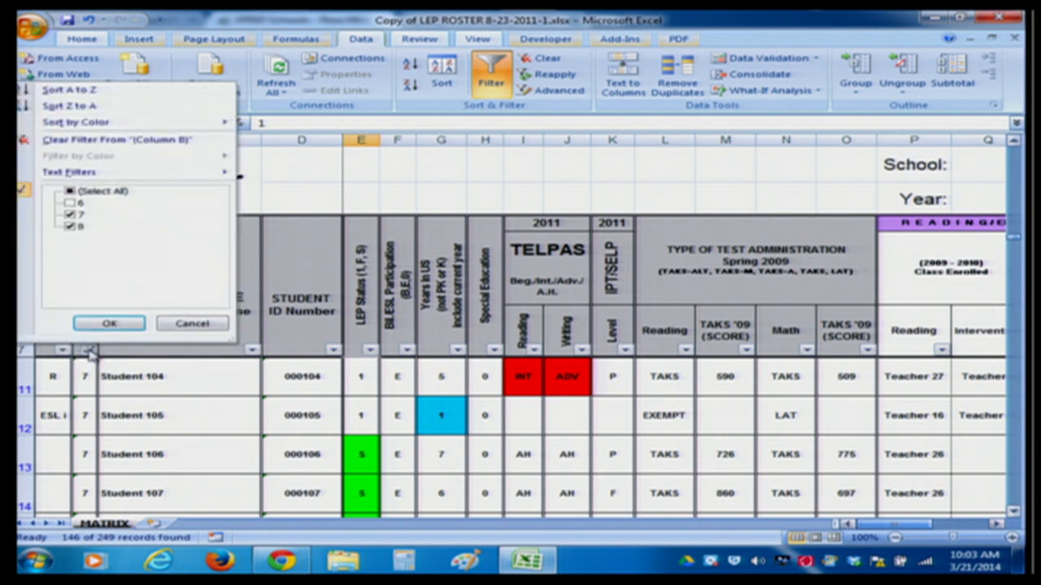
pyautogui.click(70, 198)
pyautogui.click(70, 192)
pyautogui.click(114, 322)
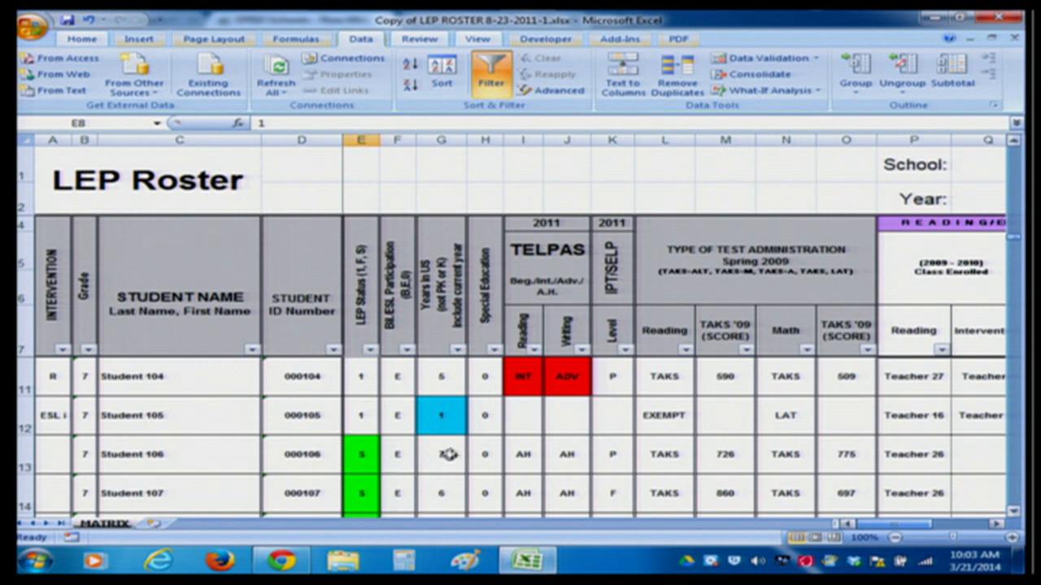
# Filter the TELPAS Reading column by the red cell color and look through the matching students
pyautogui.click(534, 350)
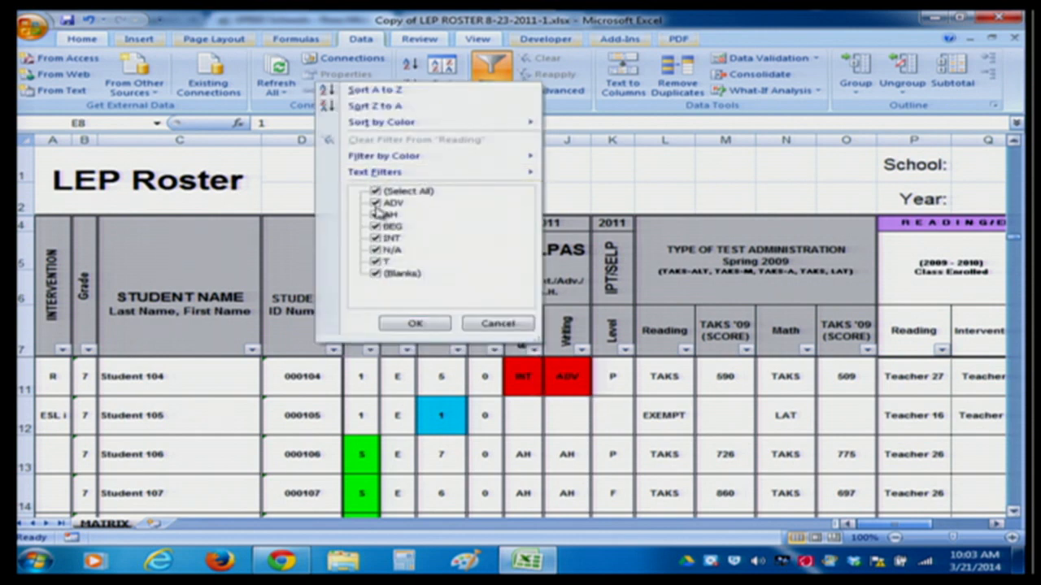
pyautogui.moveTo(374, 161)
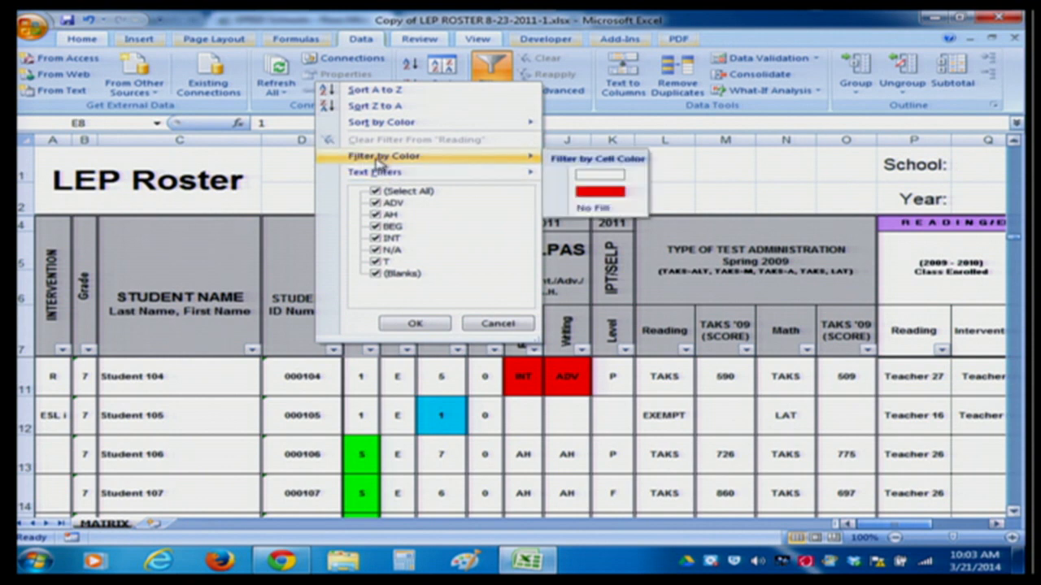
pyautogui.click(616, 195)
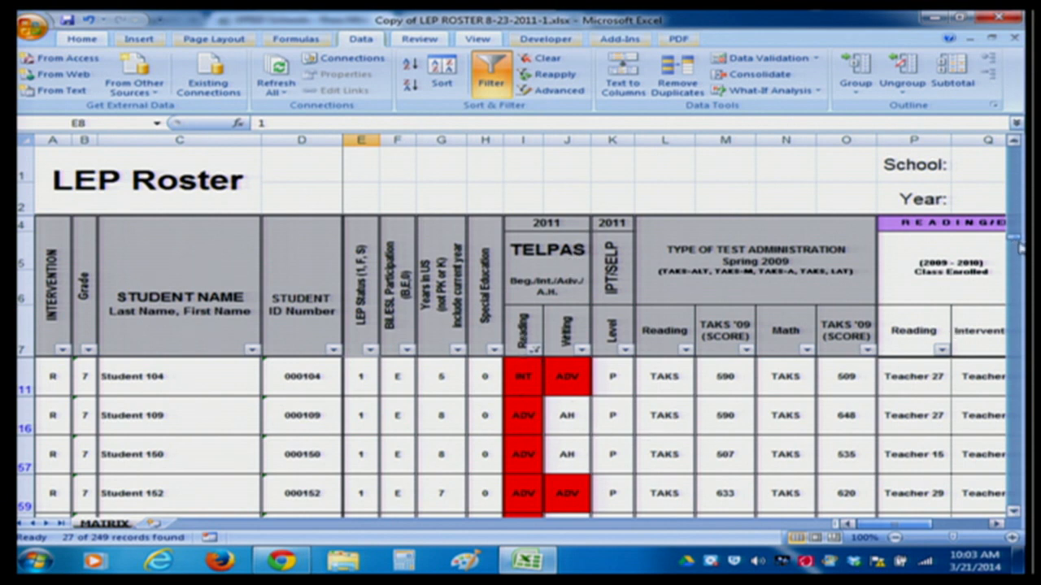
pyautogui.moveTo(1014, 244); pyautogui.dragTo(1013, 287)
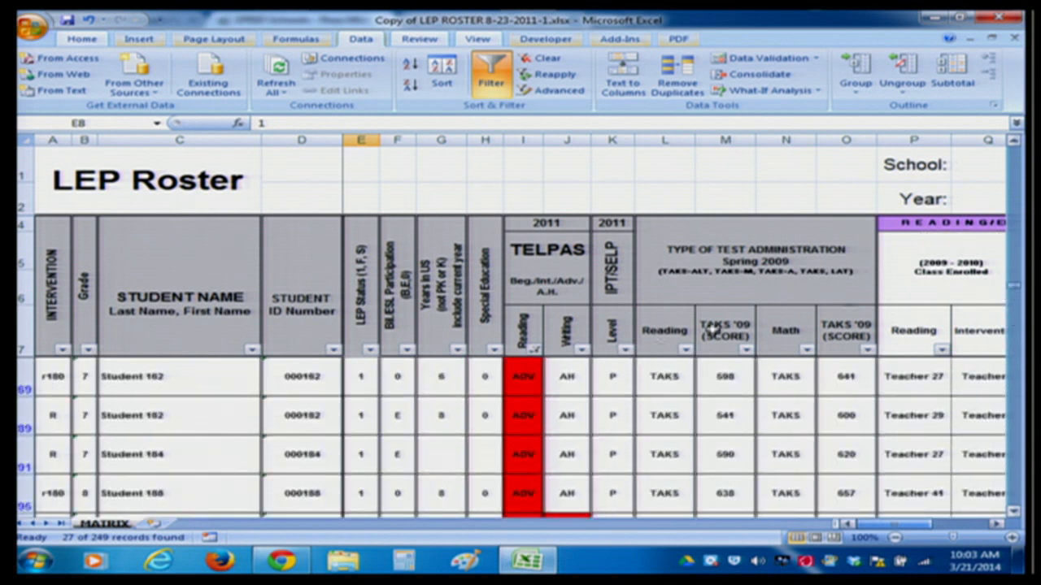
# Clear the color filter from the TELPAS Reading column
pyautogui.click(535, 350)
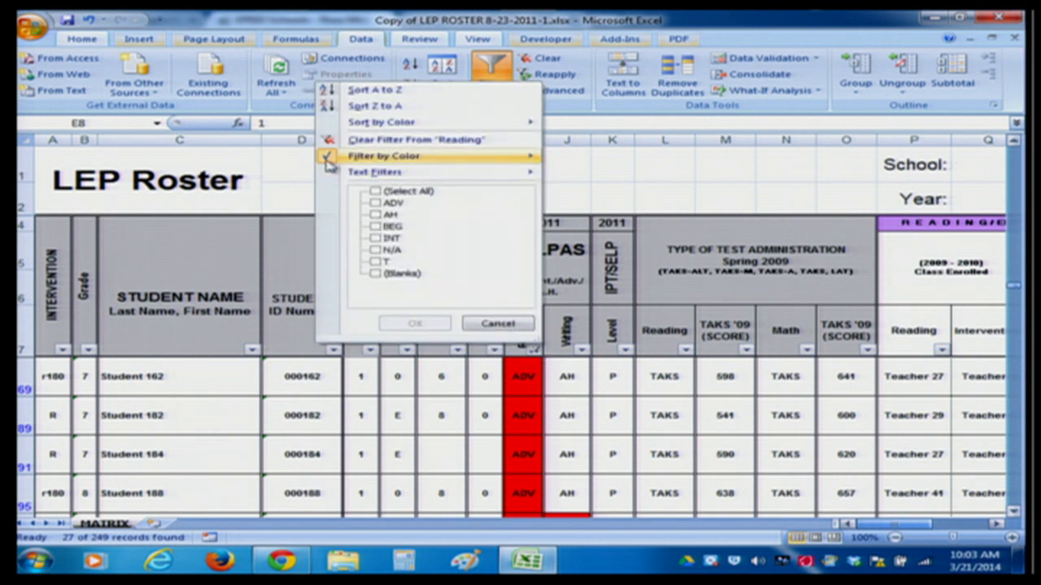
pyautogui.moveTo(340, 160)
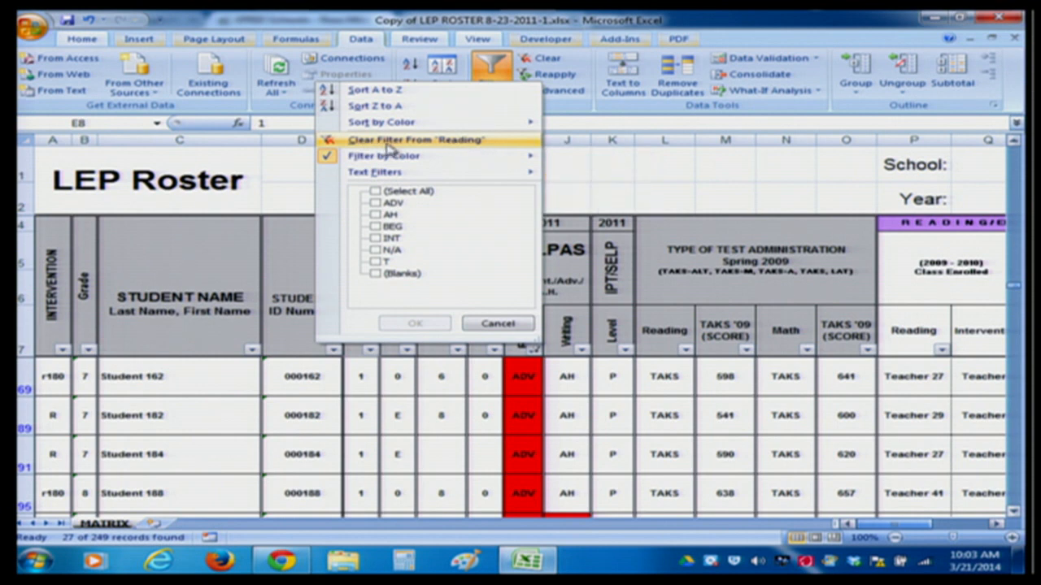
pyautogui.click(399, 143)
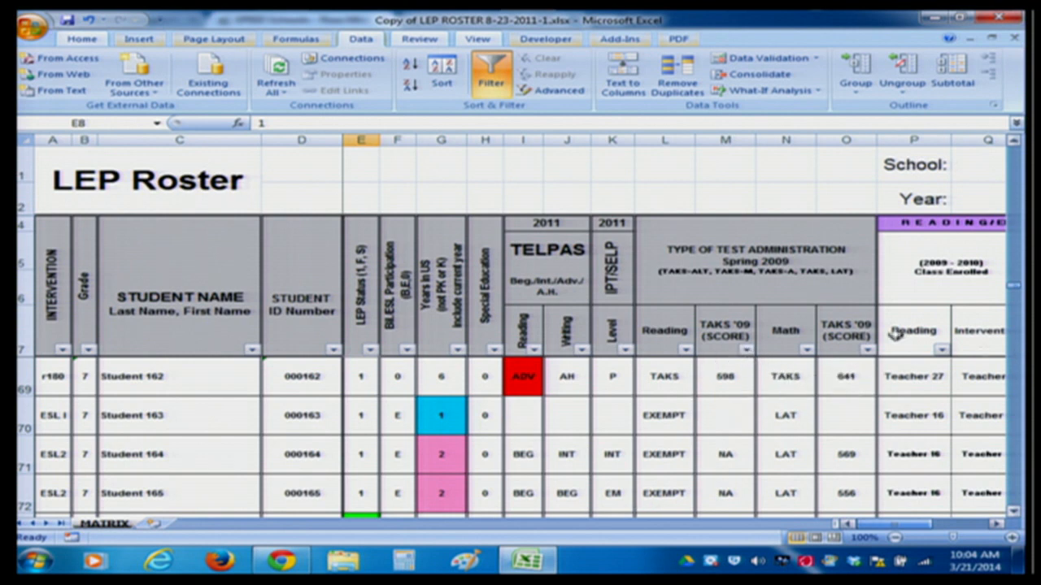
pyautogui.click(746, 349)
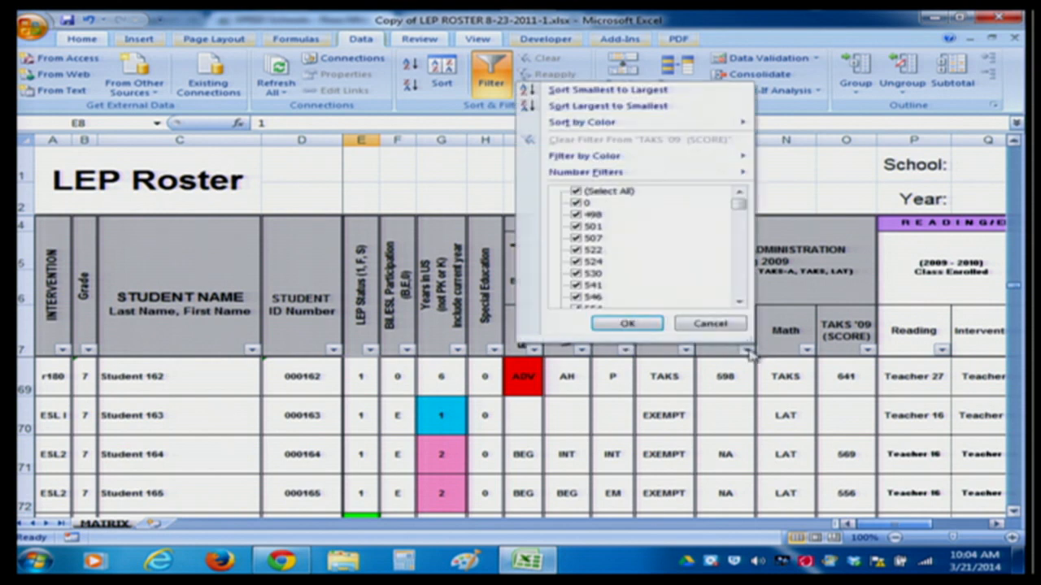
pyautogui.moveTo(687, 173)
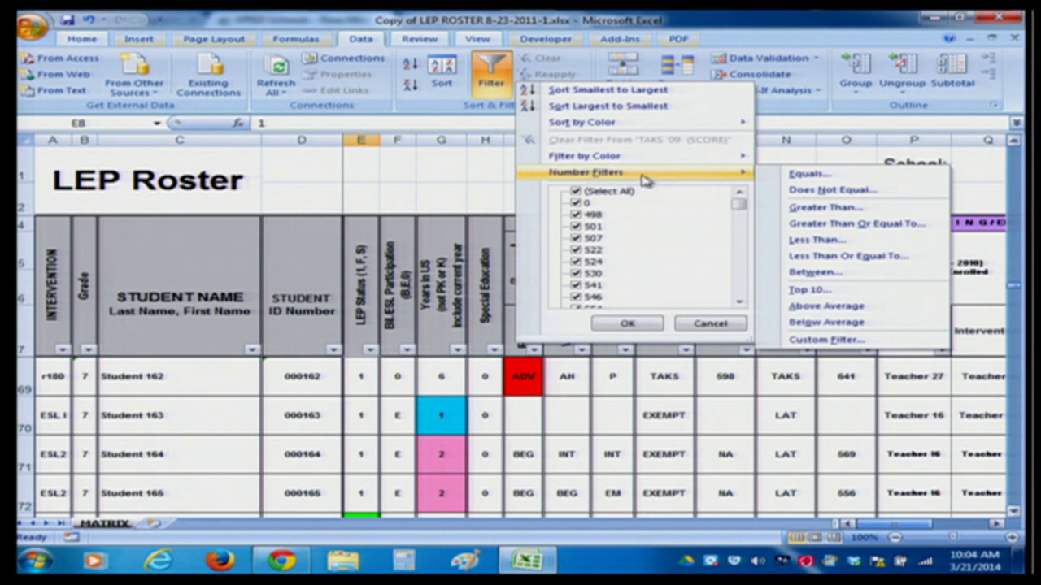
pyautogui.click(712, 324)
pyautogui.click(744, 349)
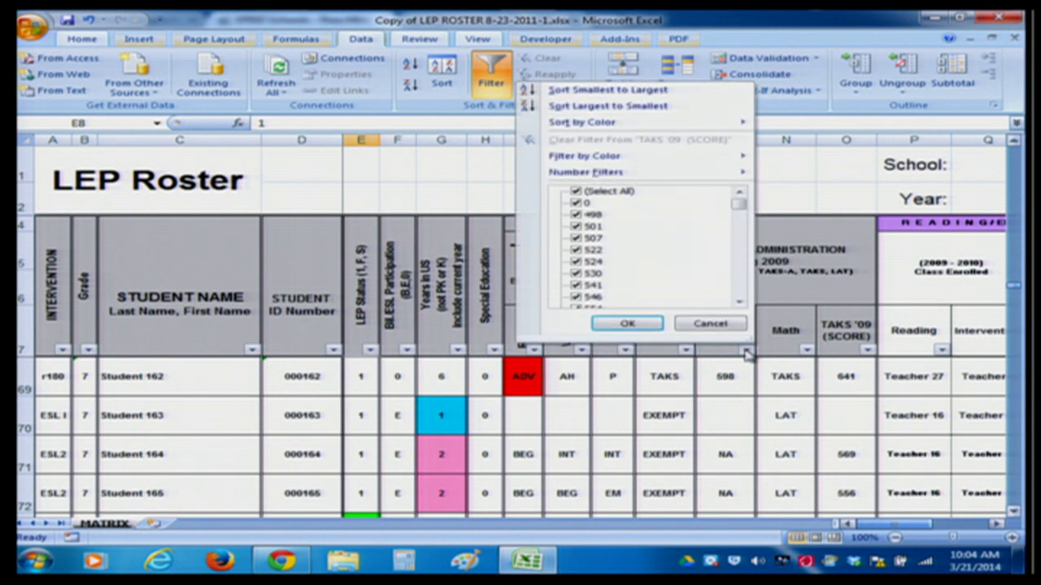
pyautogui.moveTo(574, 172)
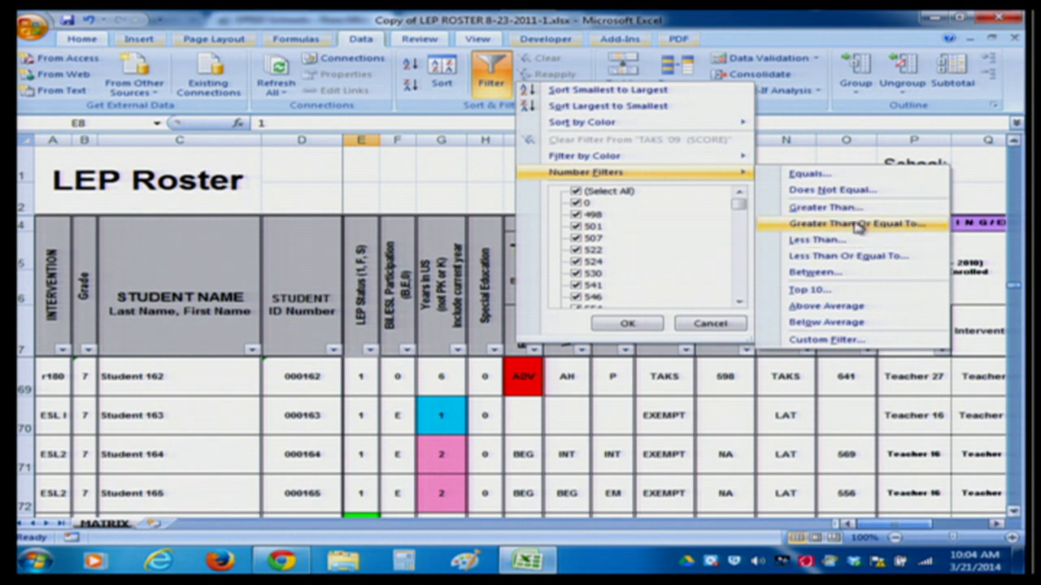
pyautogui.click(859, 256)
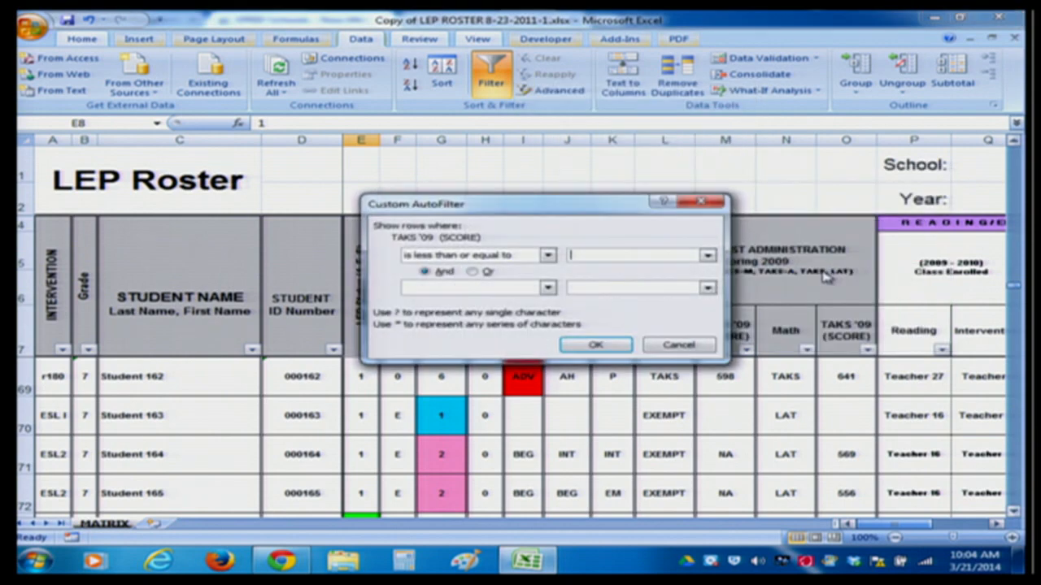
pyautogui.click(677, 346)
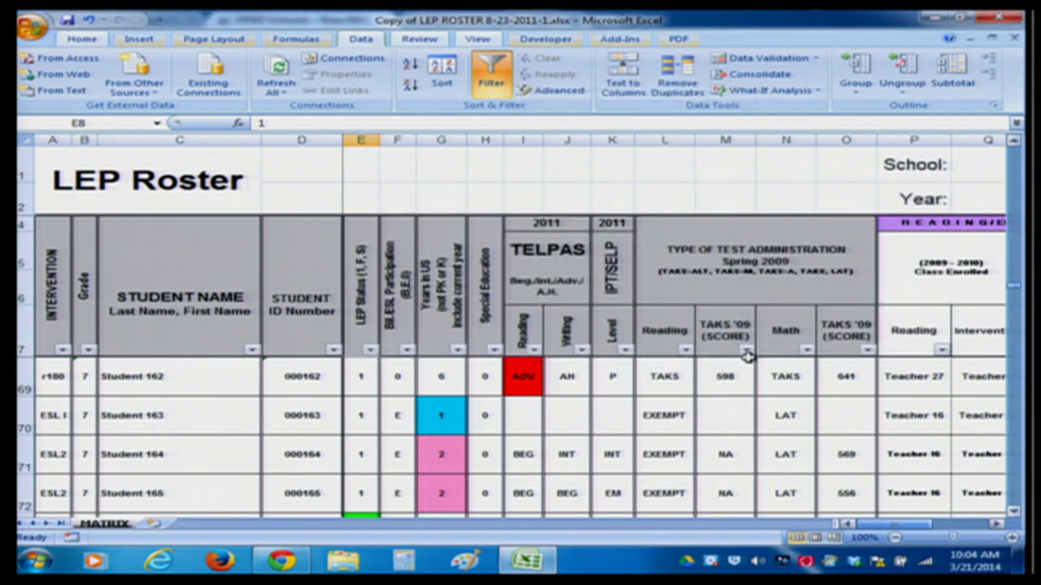
# Filter the Reading test's TAKS '09 (SCORE) column to scores between 550 and 650 and look through the matching students
pyautogui.click(745, 350)
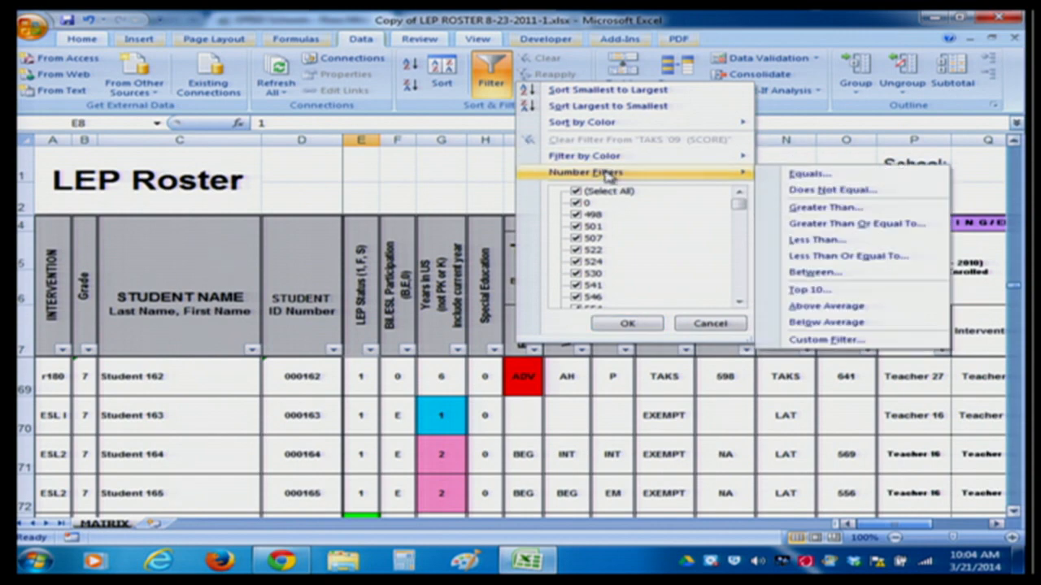
pyautogui.click(833, 272)
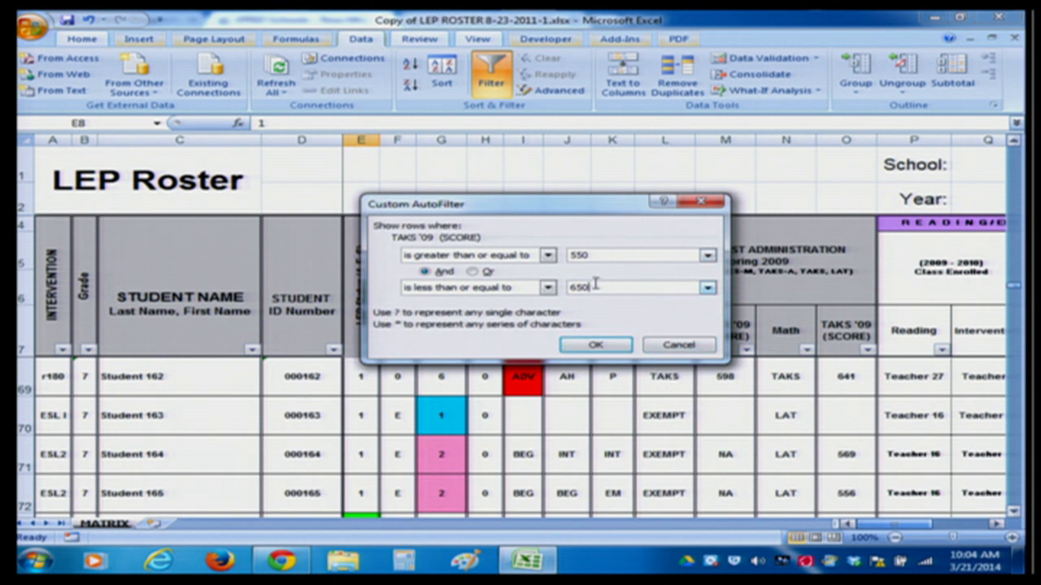
pyautogui.click(597, 348)
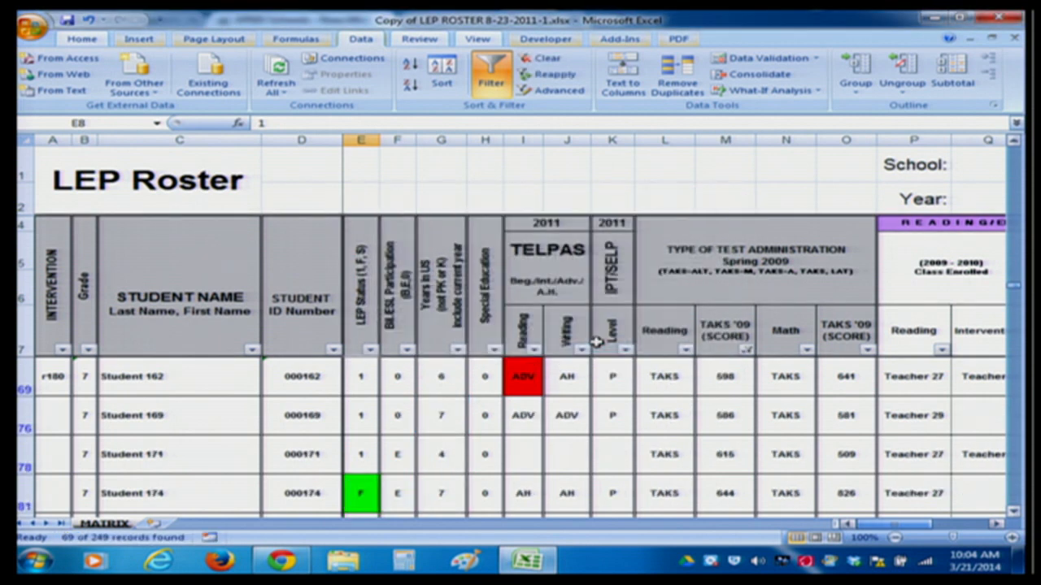
pyautogui.moveTo(1015, 516); pyautogui.dragTo(1015, 515)
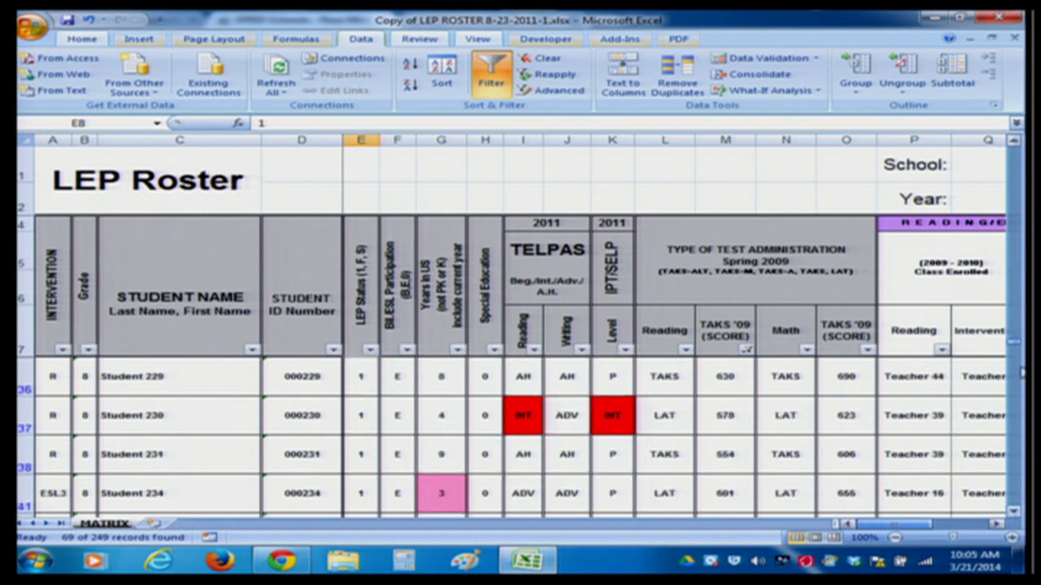
pyautogui.moveTo(1015, 143); pyautogui.dragTo(1015, 143)
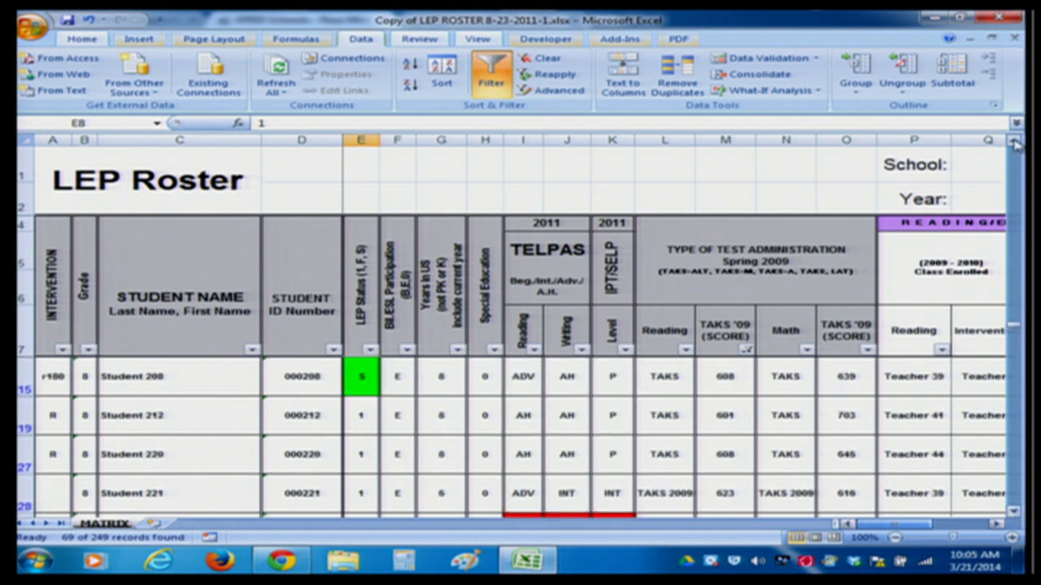
# Narrow the score-filtered roster to grade 8 students with the Grade column's filter
pyautogui.click(745, 350)
pyautogui.click(750, 384)
pyautogui.click(88, 349)
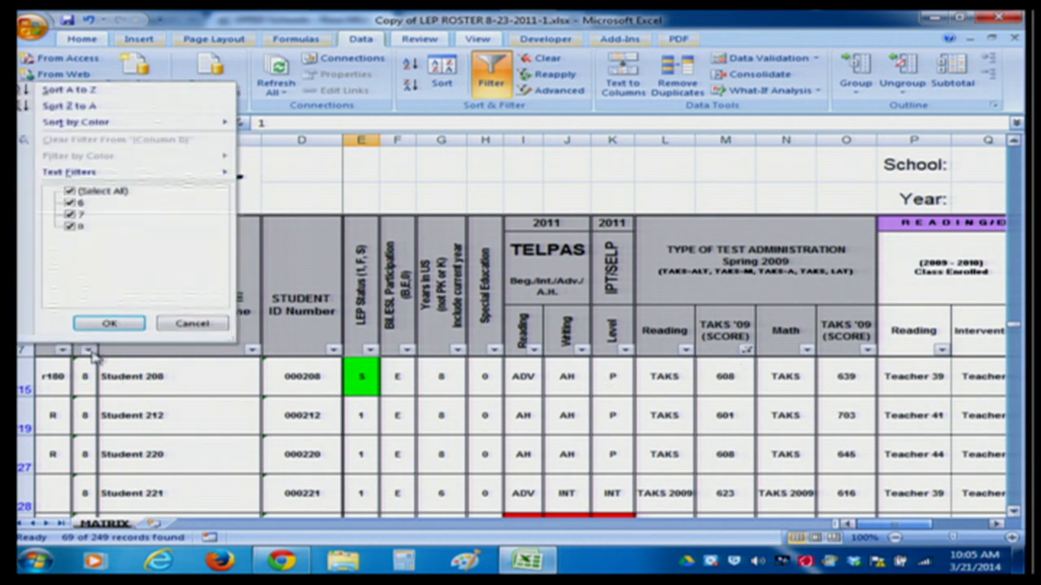
pyautogui.click(70, 192)
pyautogui.click(70, 226)
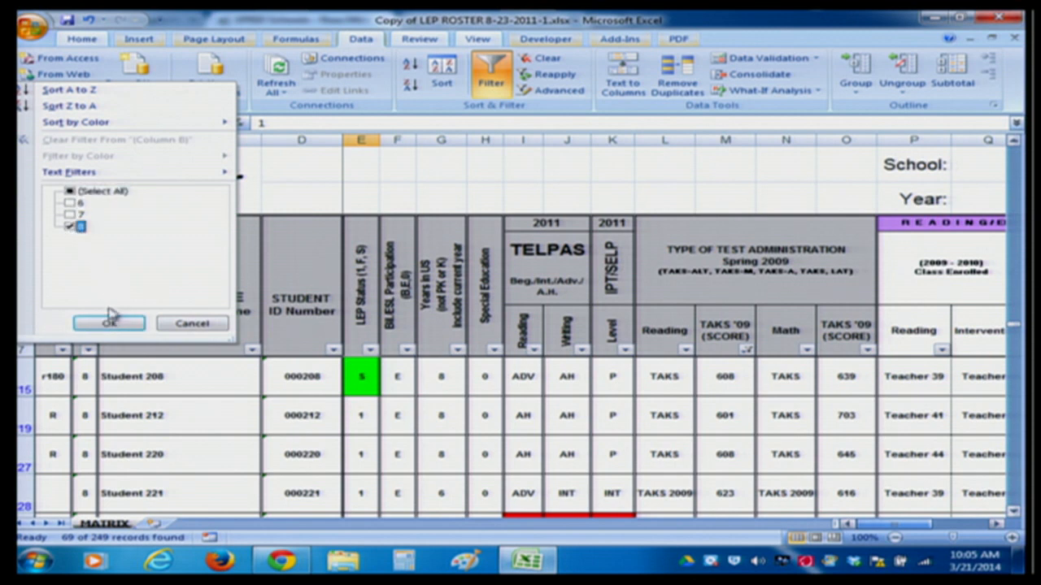
pyautogui.click(110, 323)
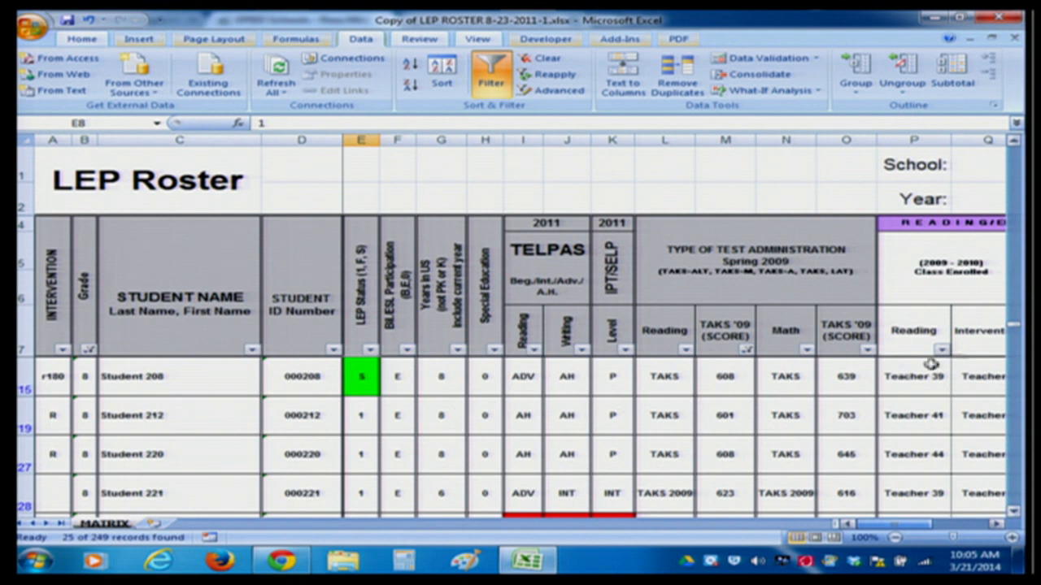
# Review the grade 8 students in the filtered score range, from Student 188 through the last one, Student 248
pyautogui.click(1014, 145)
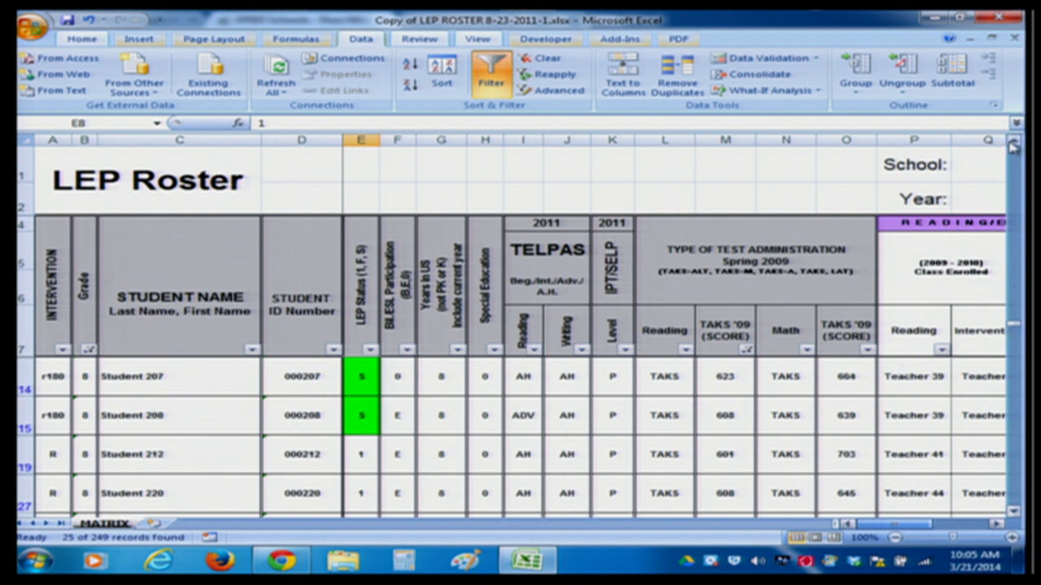
pyautogui.click(1013, 145)
pyautogui.click(1013, 145)
pyautogui.click(1013, 145)
pyautogui.click(1013, 145)
pyautogui.click(1013, 145)
pyautogui.click(1013, 145)
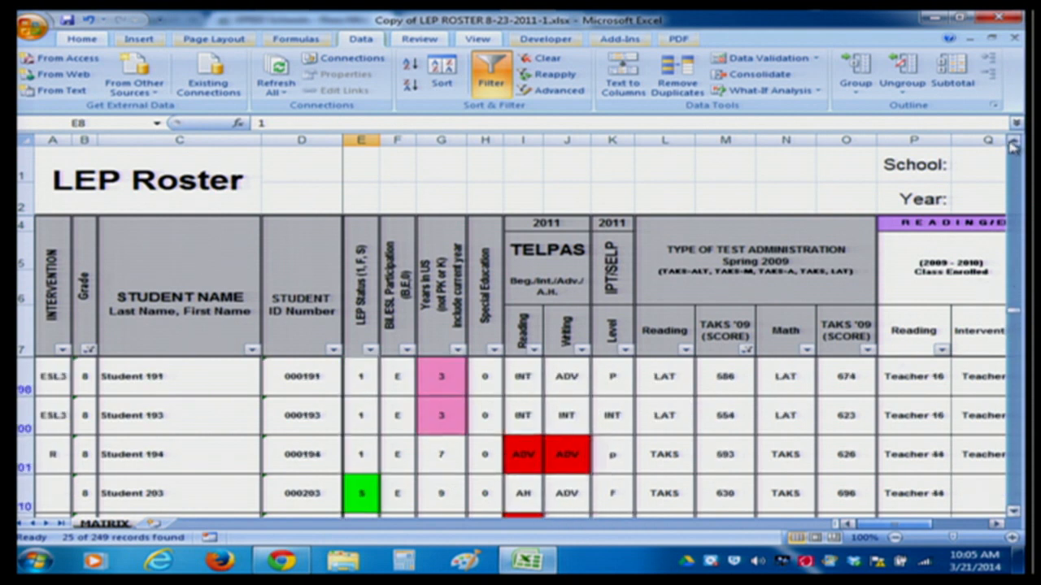
pyautogui.click(1013, 145)
pyautogui.click(1013, 145)
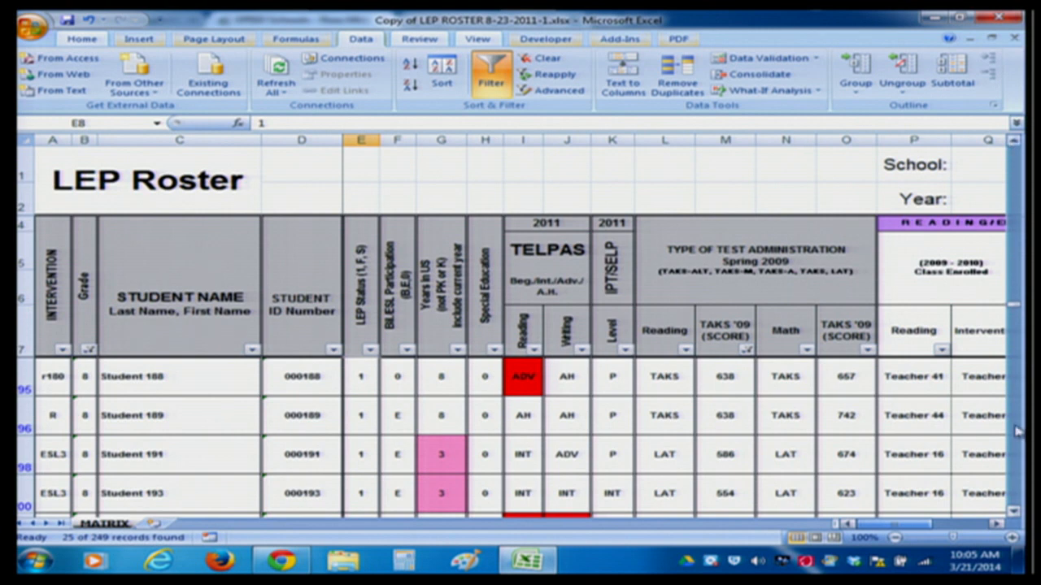
pyautogui.click(1014, 511)
pyautogui.click(1014, 512)
pyautogui.click(1014, 511)
pyautogui.click(1014, 511)
pyautogui.click(1014, 511)
pyautogui.click(1014, 513)
pyautogui.click(1014, 513)
pyautogui.click(1014, 513)
pyautogui.click(1014, 513)
pyautogui.click(1014, 513)
pyautogui.click(1014, 513)
pyautogui.click(1014, 513)
pyautogui.click(1014, 513)
pyautogui.click(1014, 513)
pyautogui.click(1014, 513)
pyautogui.click(1014, 514)
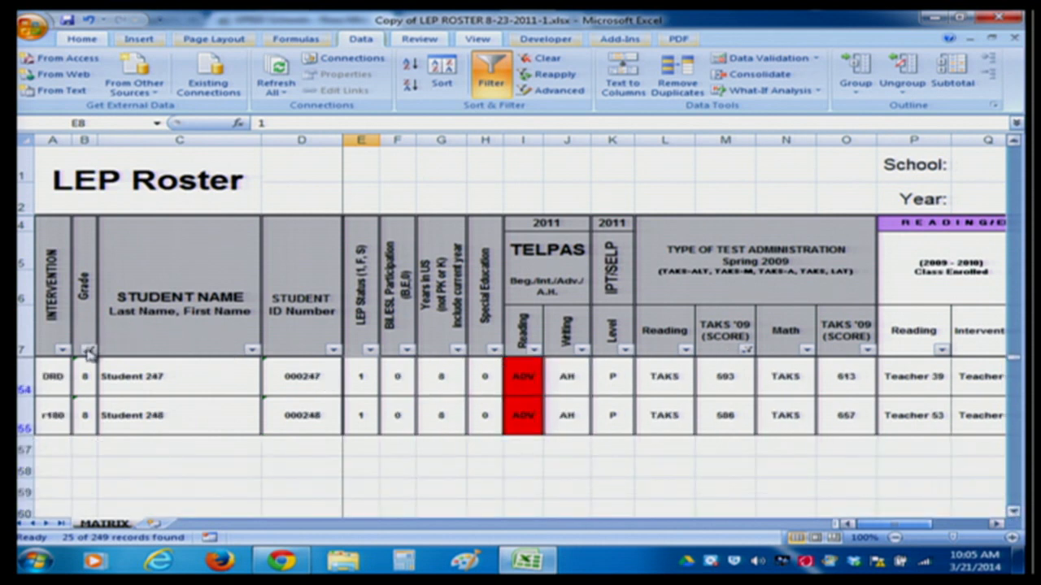
pyautogui.click(88, 350)
pyautogui.click(70, 192)
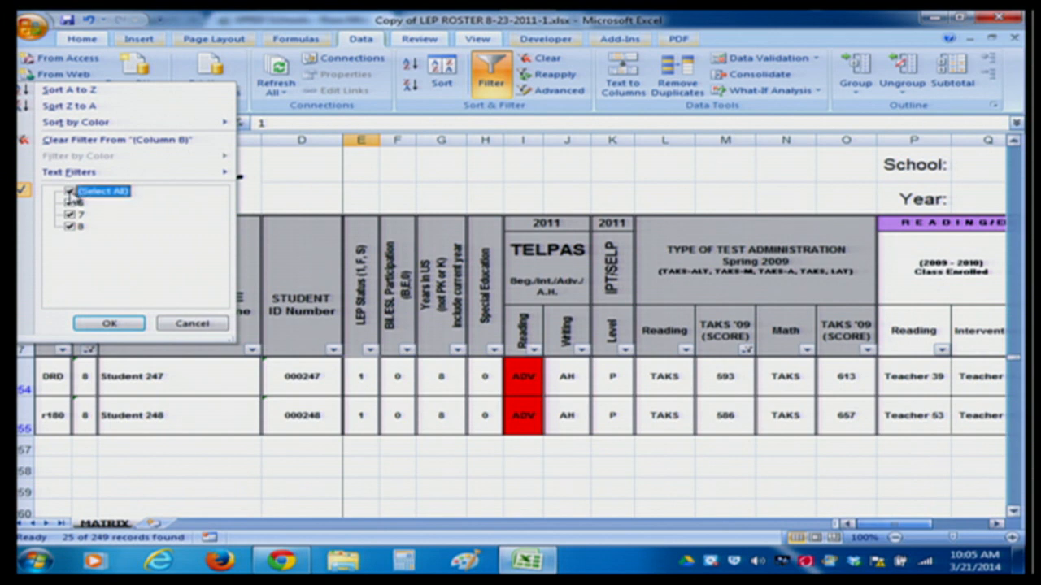
pyautogui.press('Escape')
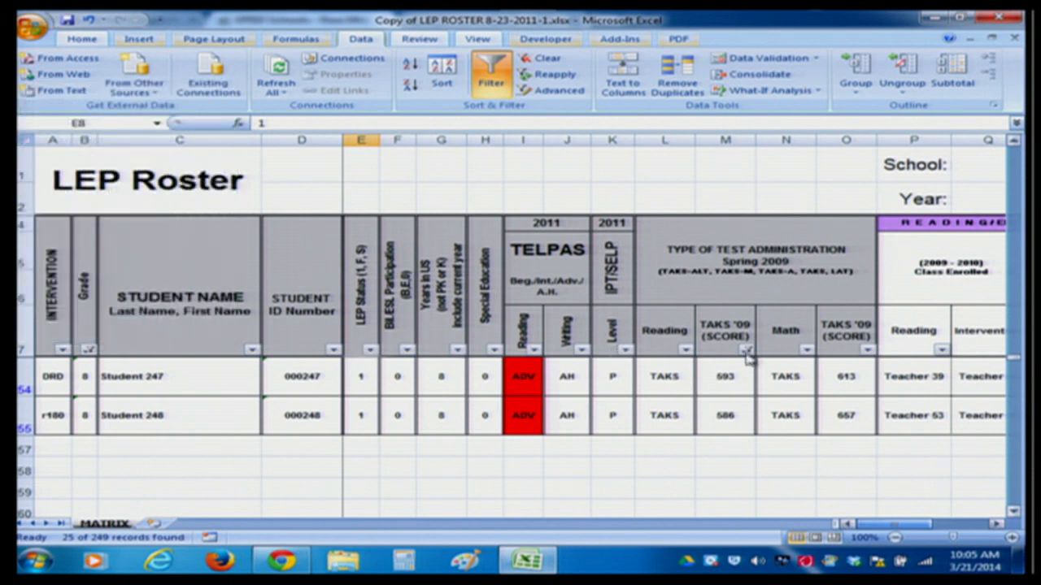
# Clear the score filter from the Reading test's TAKS '09 (SCORE) column
pyautogui.click(744, 350)
pyautogui.moveTo(574, 174)
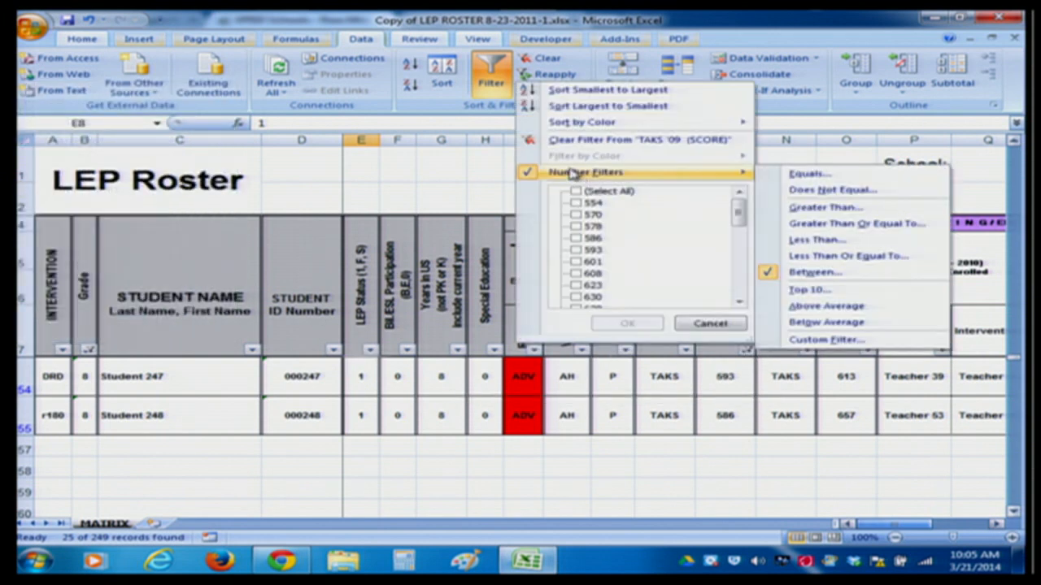
pyautogui.click(569, 140)
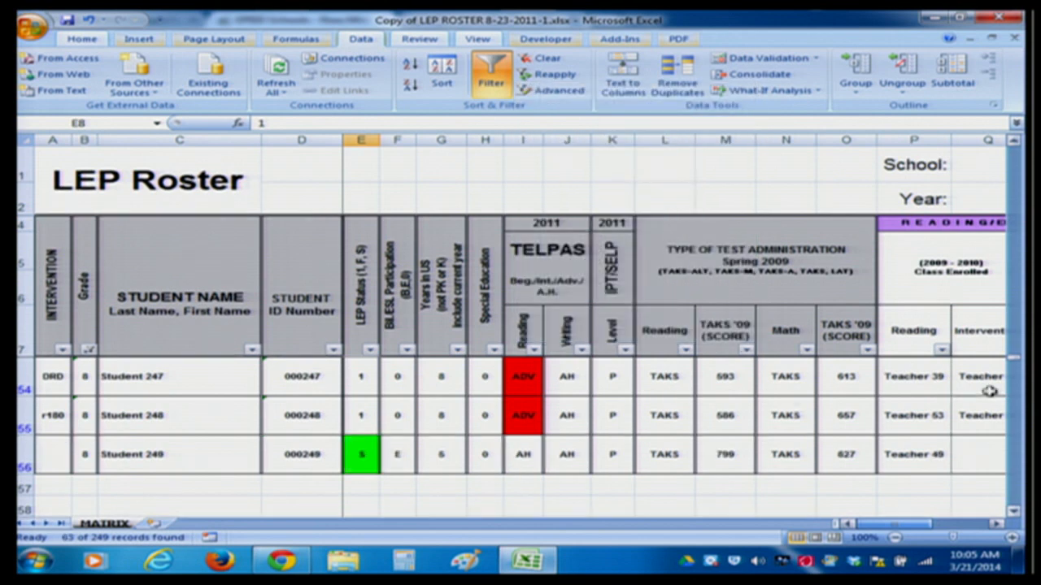
# Show students of all grades again by selecting every value in the Grade column's filter
pyautogui.moveTo(1017, 364); pyautogui.dragTo(1006, 159)
pyautogui.click(997, 156)
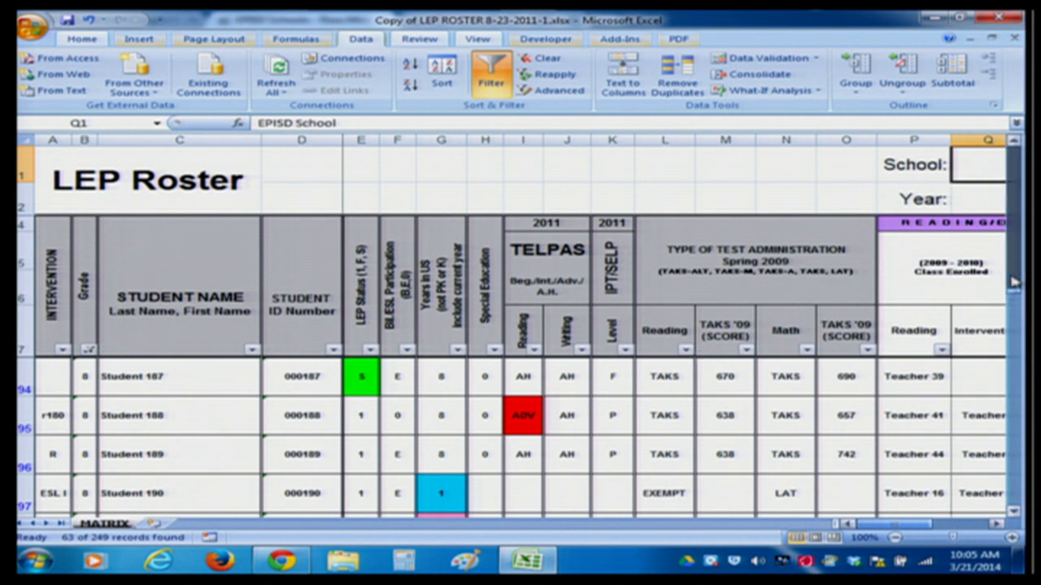
pyautogui.moveTo(895, 528); pyautogui.dragTo(850, 530)
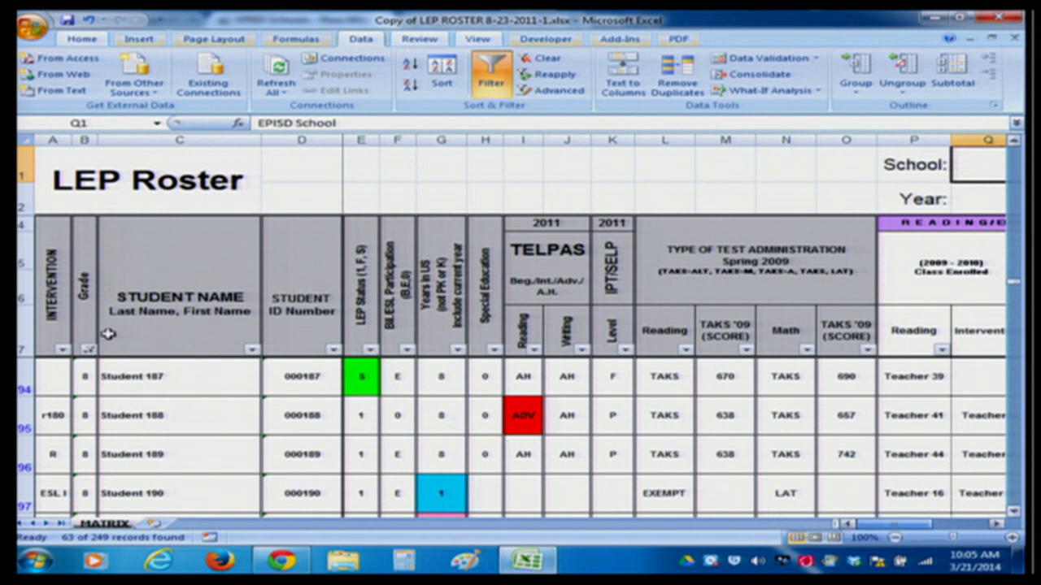
pyautogui.click(88, 350)
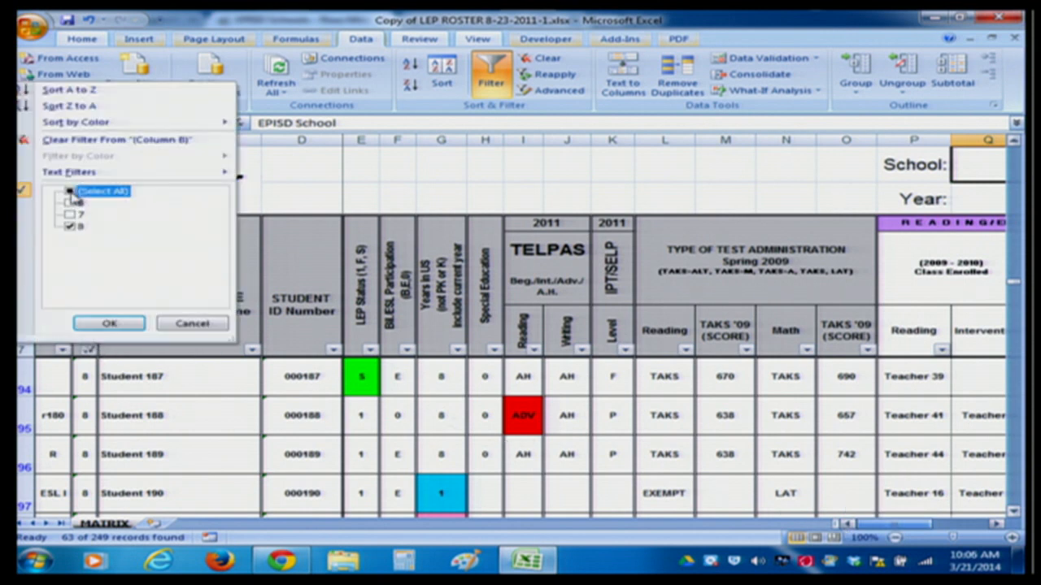
pyautogui.click(109, 324)
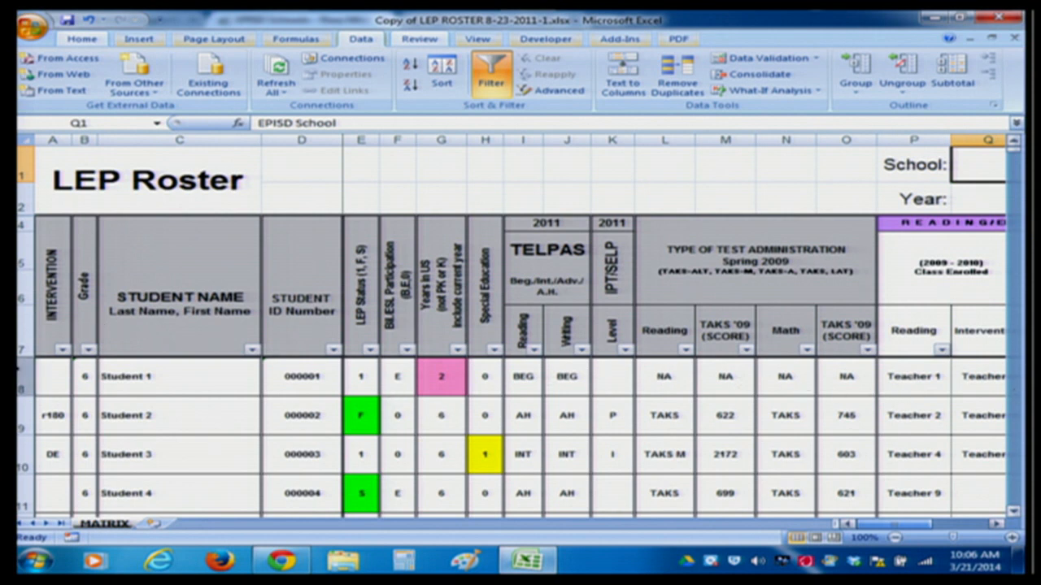
# Select the whole roster table from the heading row 4 through the last student, Student 249, across columns A to W
pyautogui.click(22, 225)
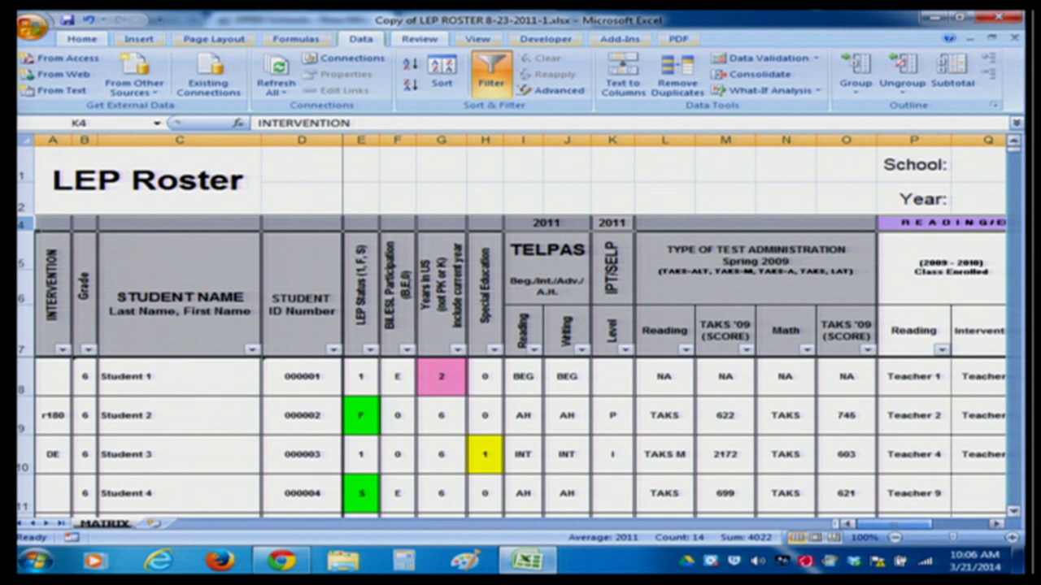
pyautogui.click(127, 320)
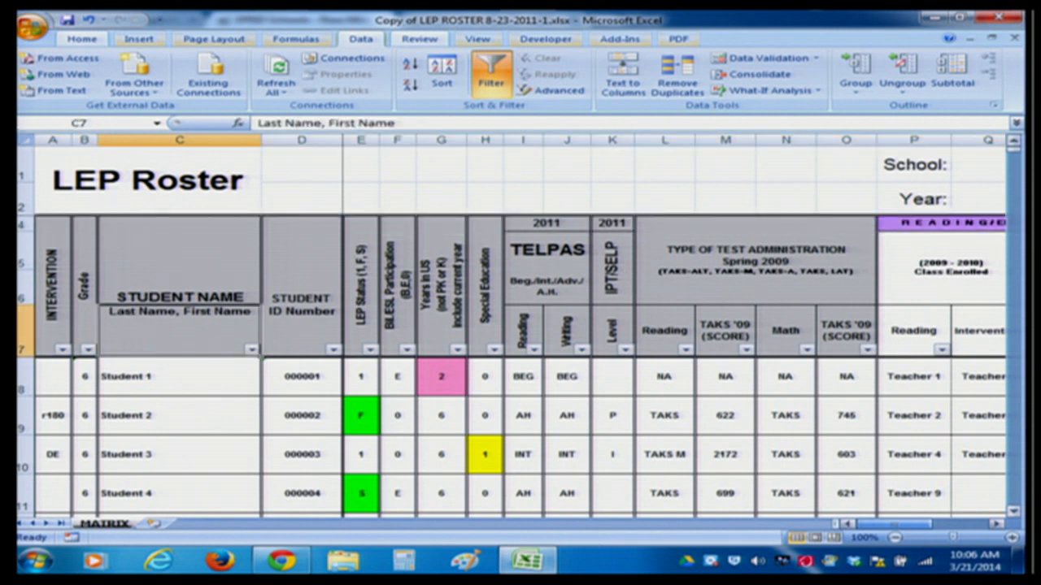
pyautogui.moveTo(40, 222); pyautogui.dragTo(990, 559)
pyautogui.moveTo(911, 459); pyautogui.dragTo(846, 457)
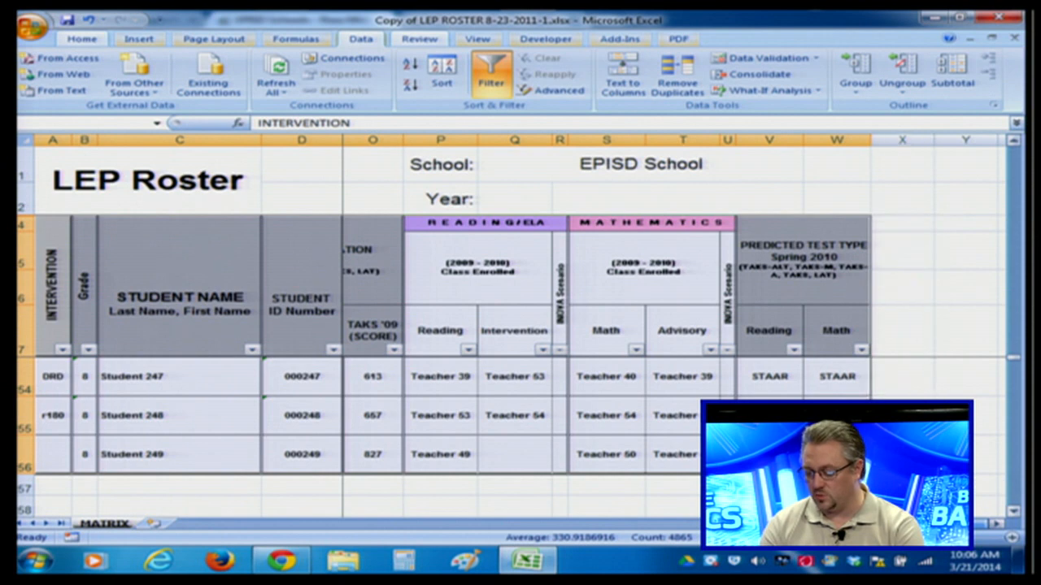
pyautogui.moveTo(927, 525); pyautogui.dragTo(781, 524)
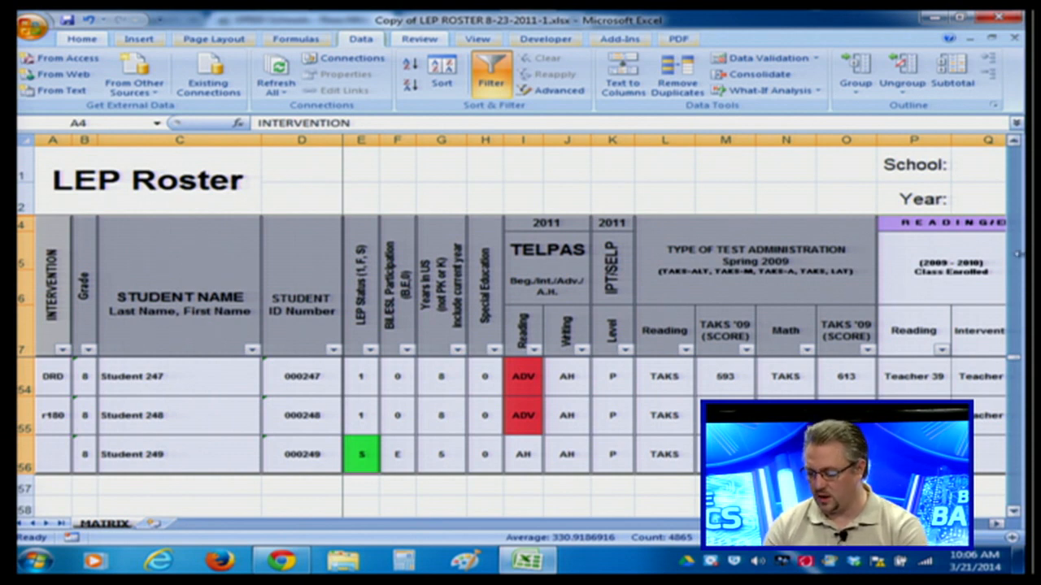
pyautogui.click(1014, 143)
pyautogui.click(1014, 143)
pyautogui.click(1014, 143)
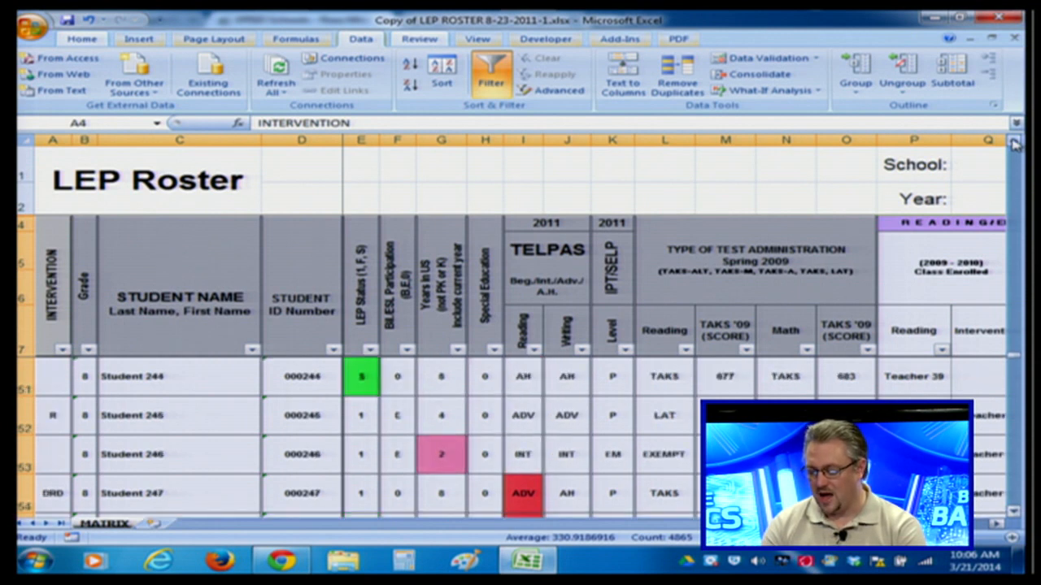
pyautogui.click(1014, 143)
pyautogui.moveTo(1014, 357); pyautogui.dragTo(1000, 123)
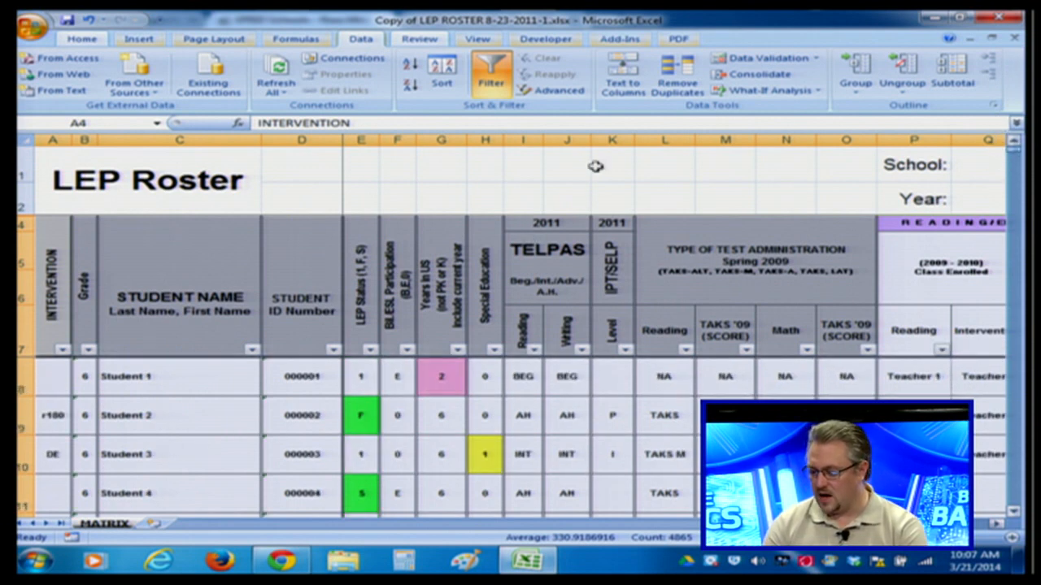
# Start a custom sort of the selected table, compare its column choices with and without headers, and keep the headers option on
pyautogui.click(445, 81)
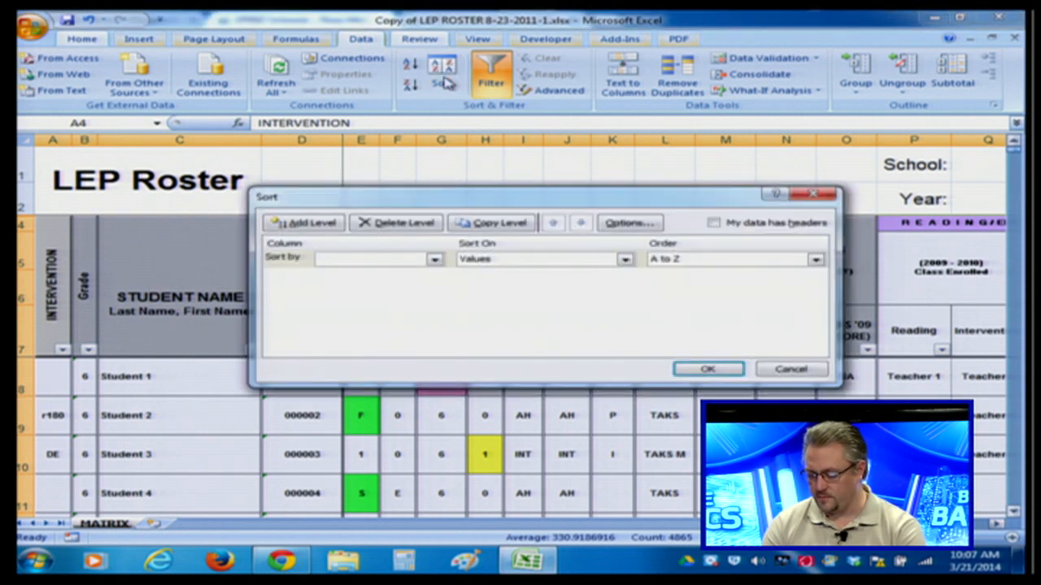
pyautogui.click(713, 223)
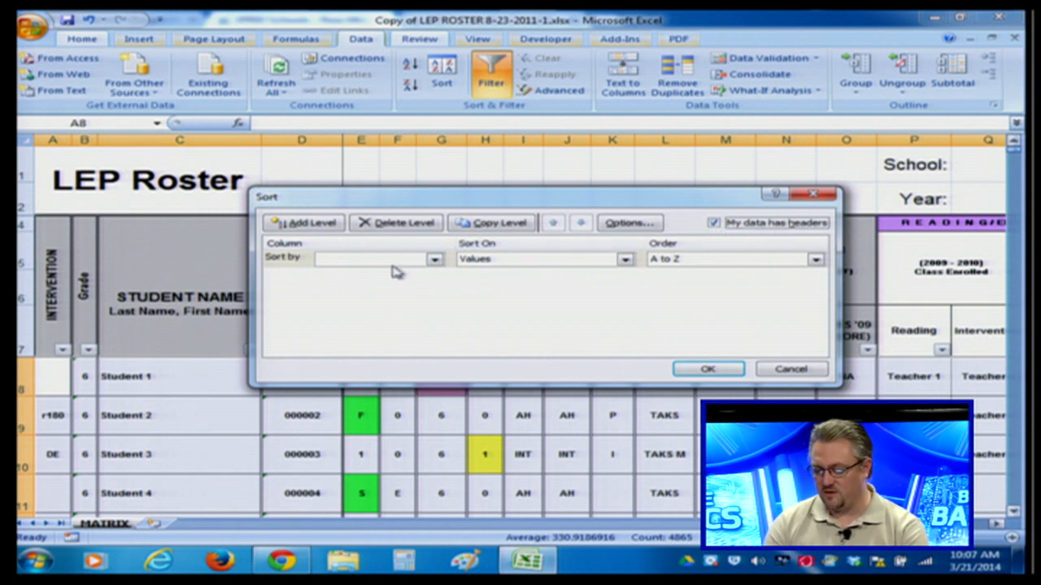
pyautogui.click(429, 261)
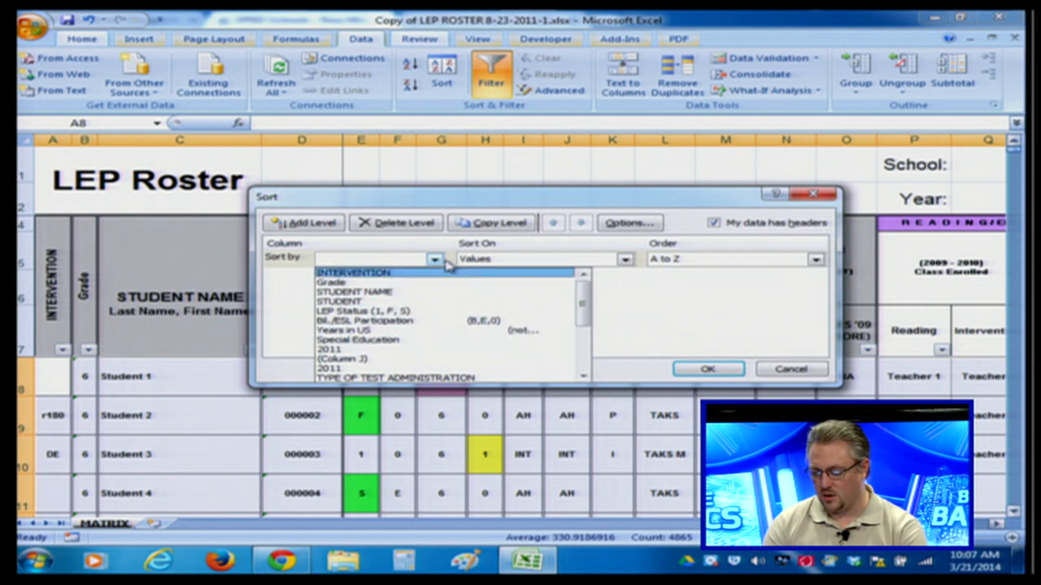
pyautogui.click(714, 222)
pyautogui.click(714, 222)
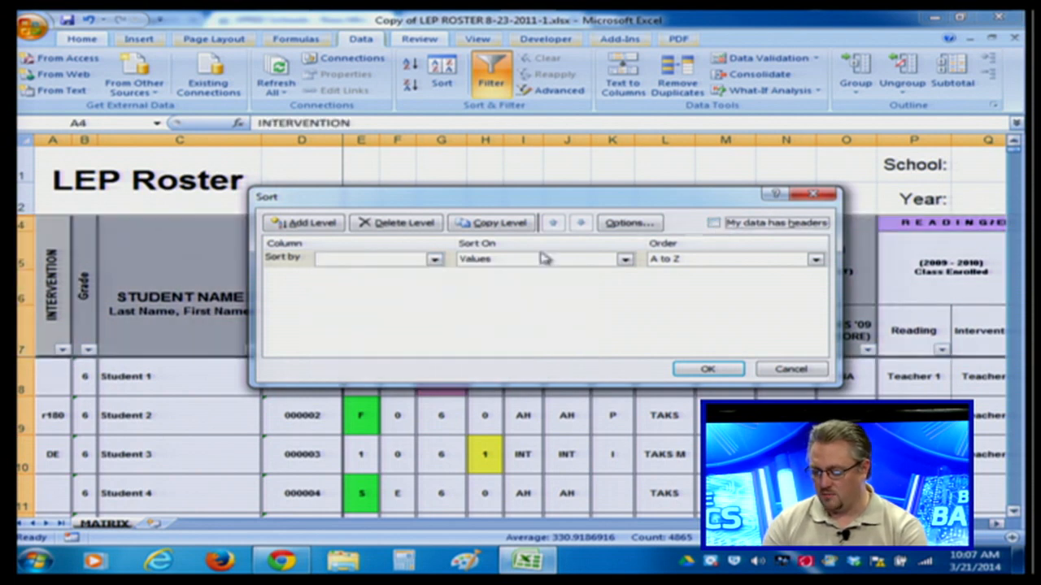
pyautogui.click(431, 260)
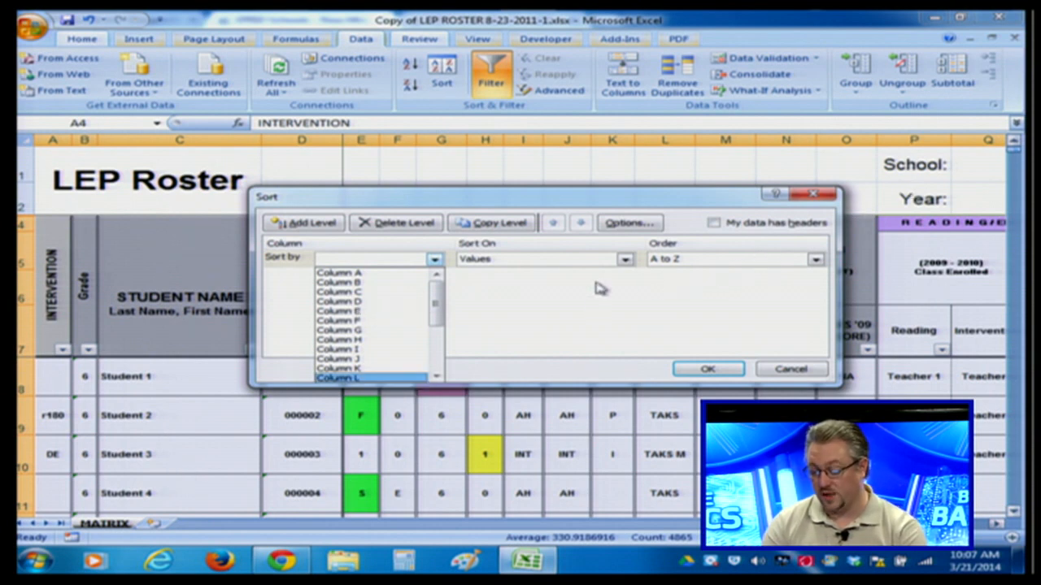
pyautogui.click(715, 228)
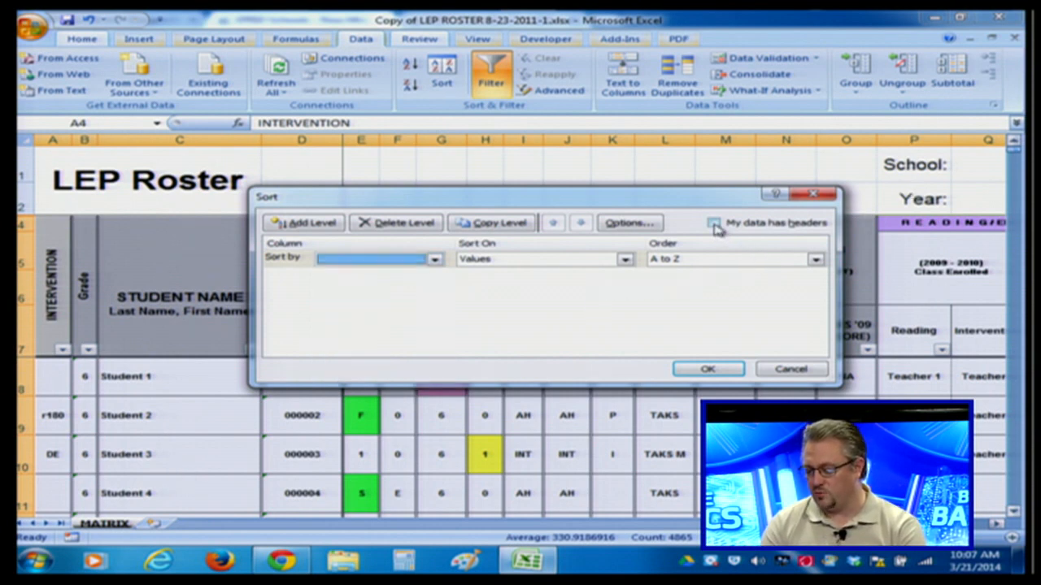
pyautogui.click(716, 224)
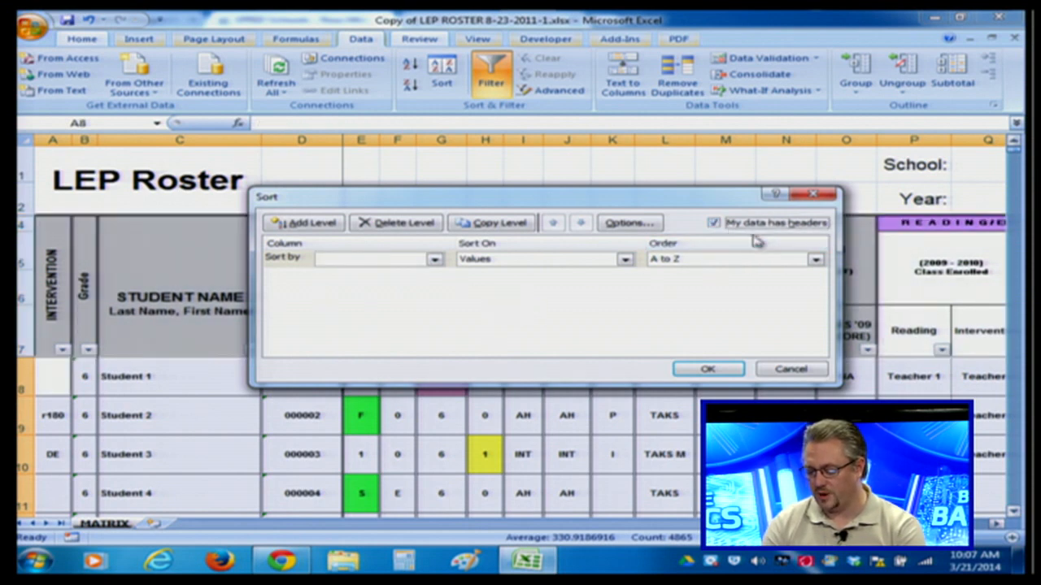
# Set the first sort level to Column O, the Math test's TAKS '09 score, by values from Largest to Smallest
pyautogui.click(434, 261)
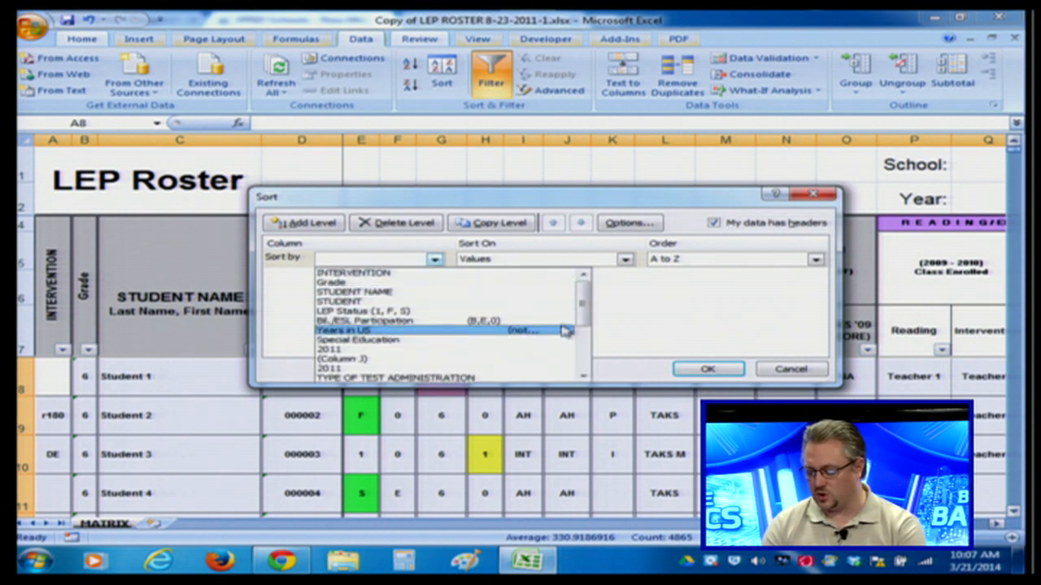
pyautogui.moveTo(582, 307); pyautogui.dragTo(580, 345)
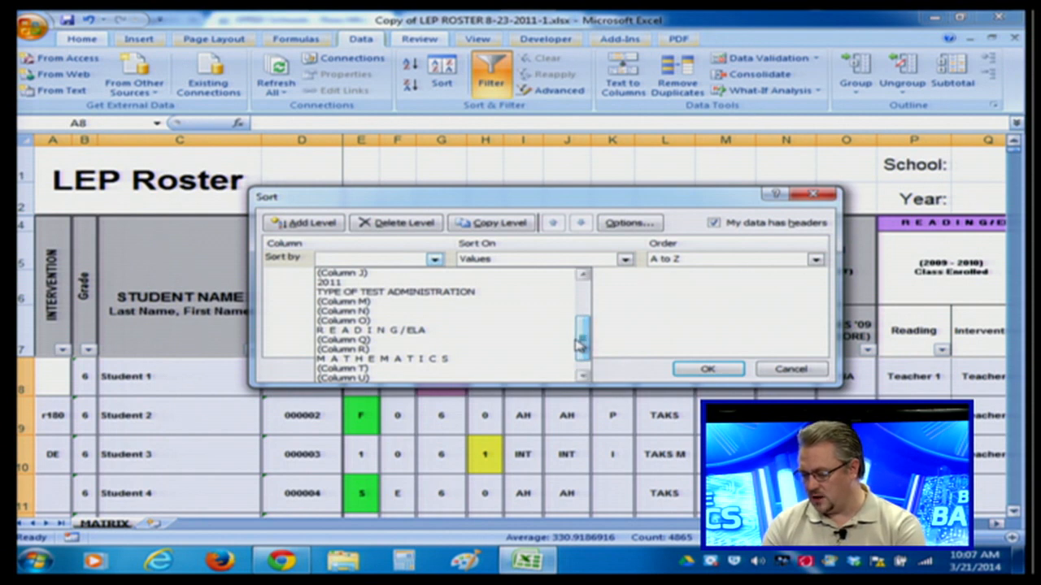
pyautogui.click(597, 202)
pyautogui.moveTo(520, 204); pyautogui.dragTo(405, 204)
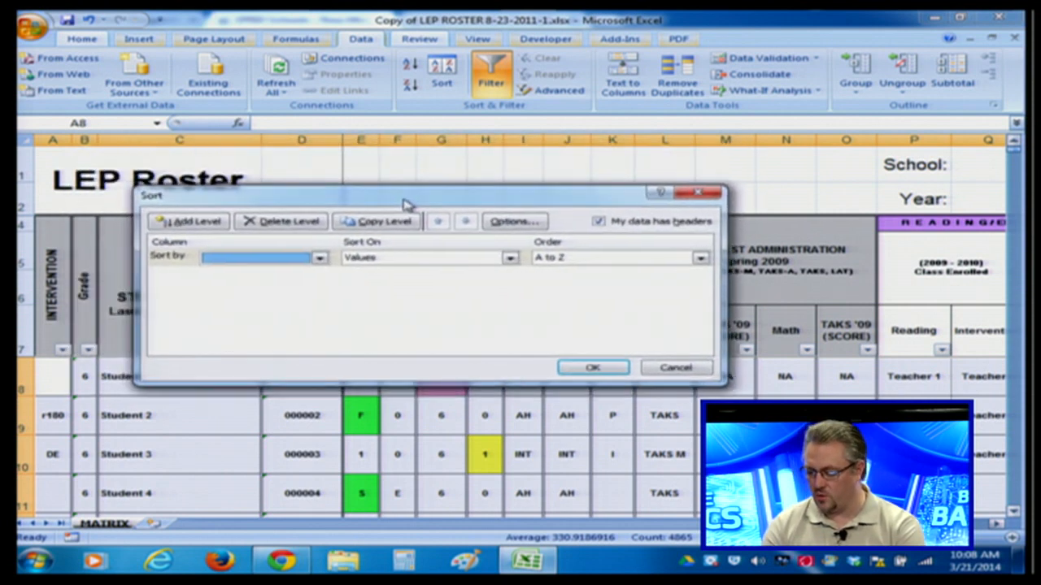
pyautogui.click(317, 262)
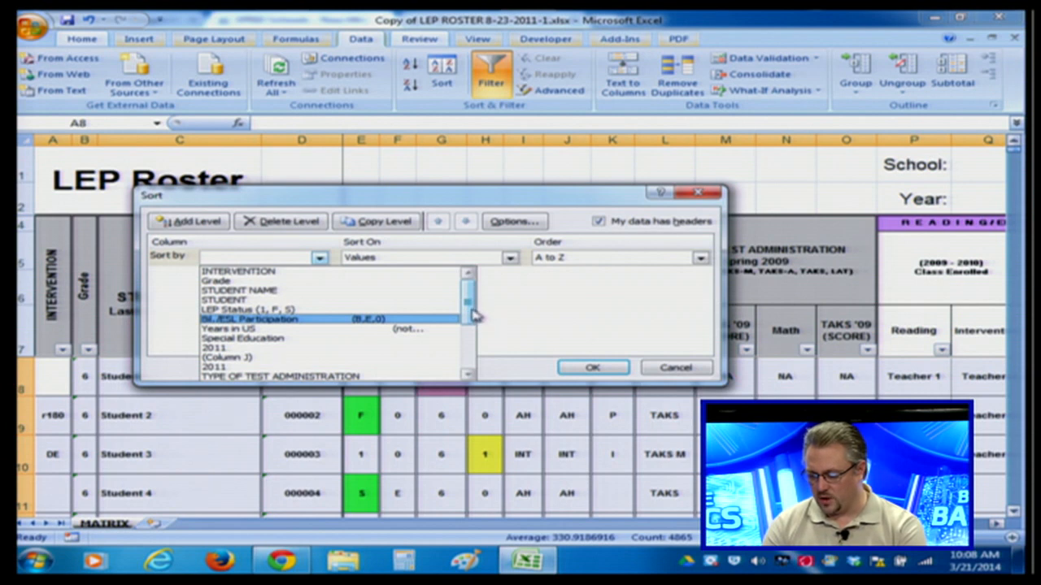
pyautogui.moveTo(474, 316); pyautogui.dragTo(476, 332)
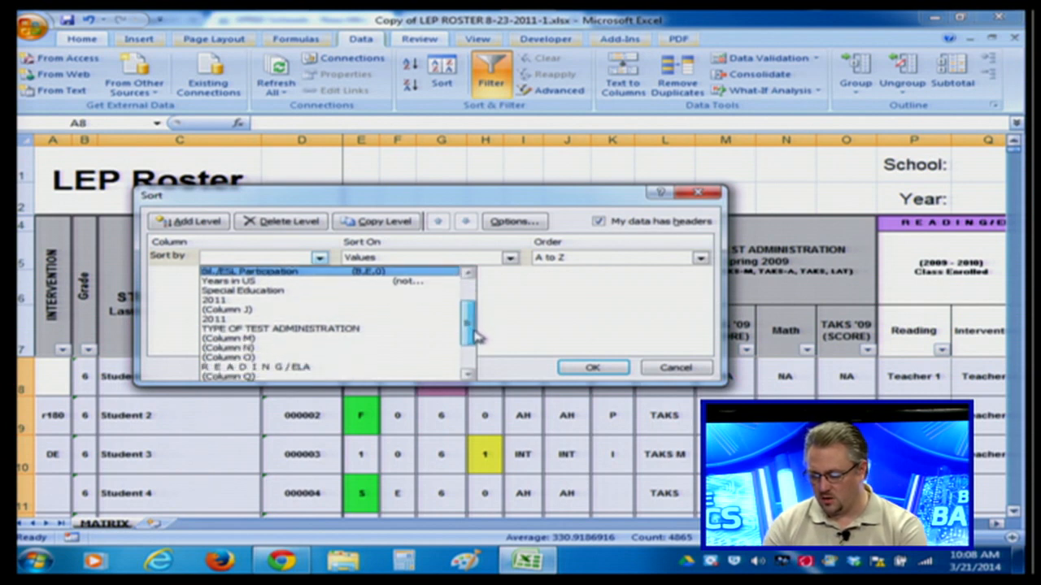
pyautogui.click(226, 363)
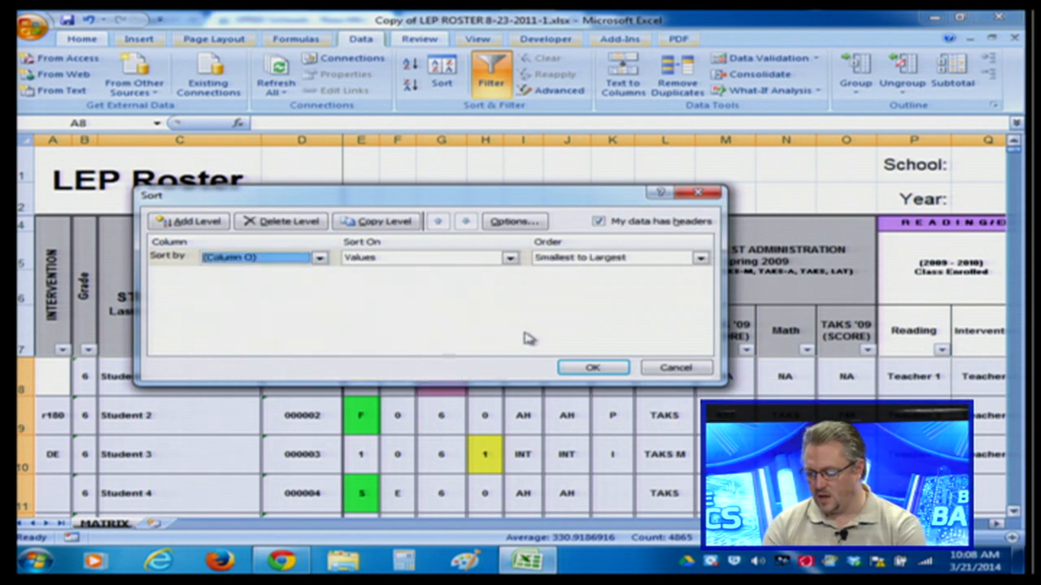
pyautogui.click(700, 258)
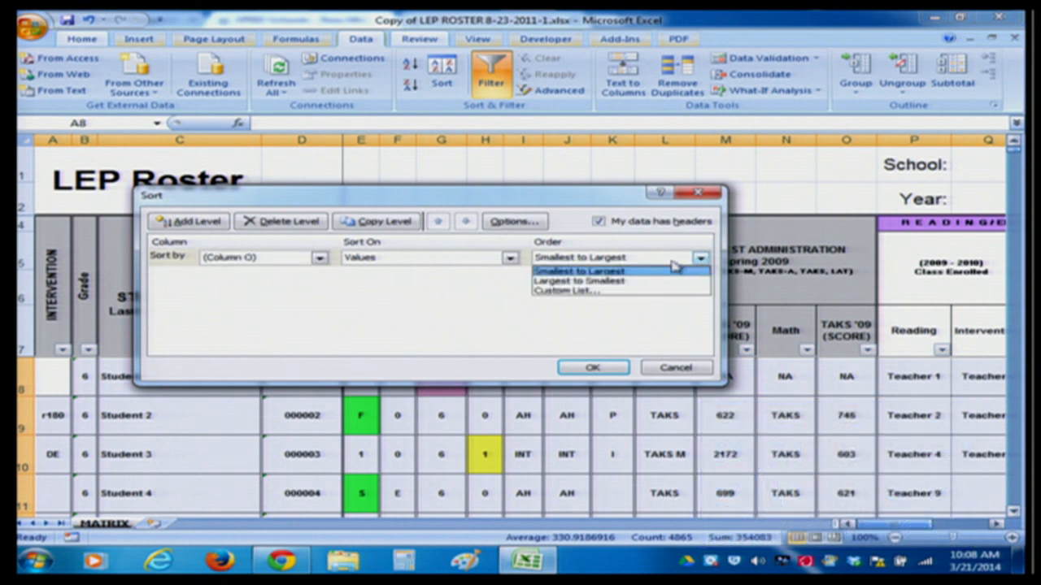
pyautogui.click(622, 281)
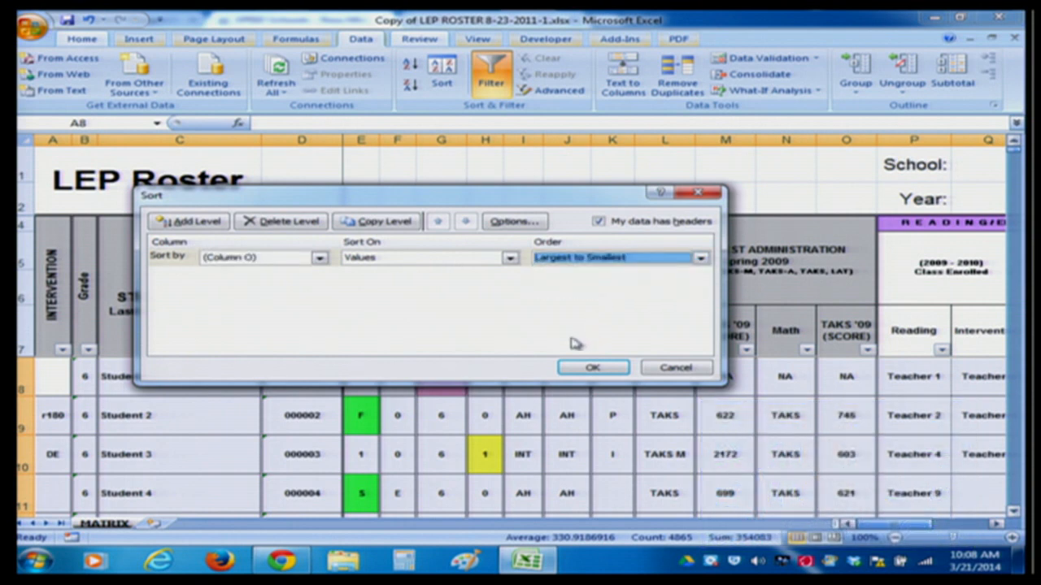
# Add a second sort level on STUDENT NAME from A to Z, then apply the sort and look through the reordered roster
pyautogui.click(192, 224)
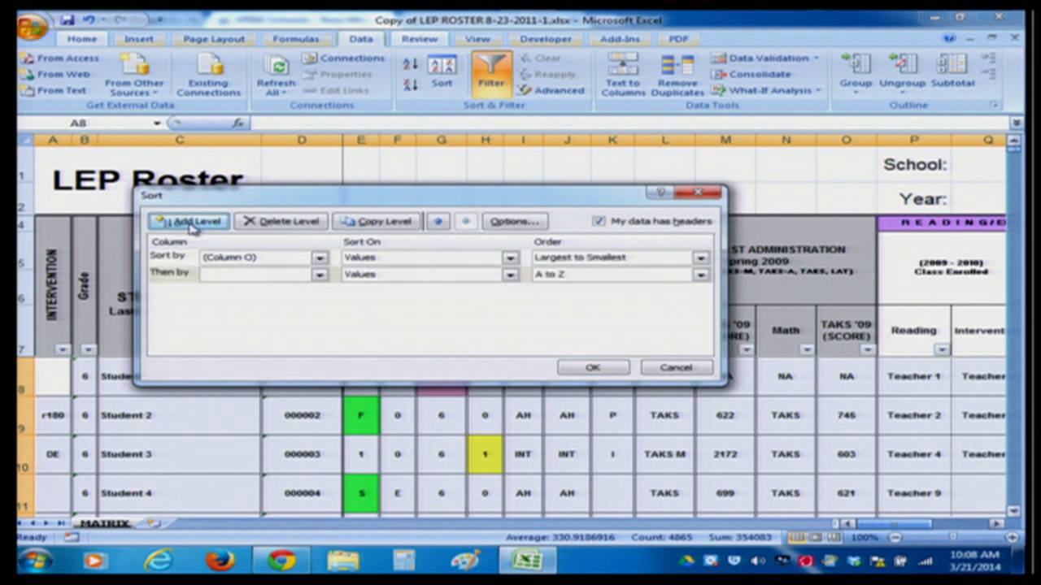
pyautogui.click(320, 275)
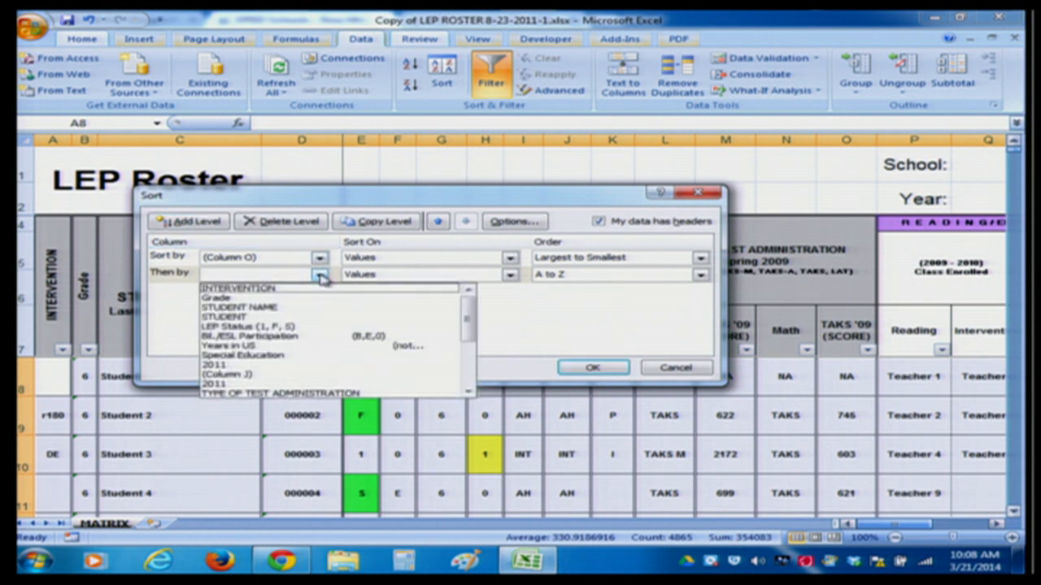
pyautogui.click(310, 309)
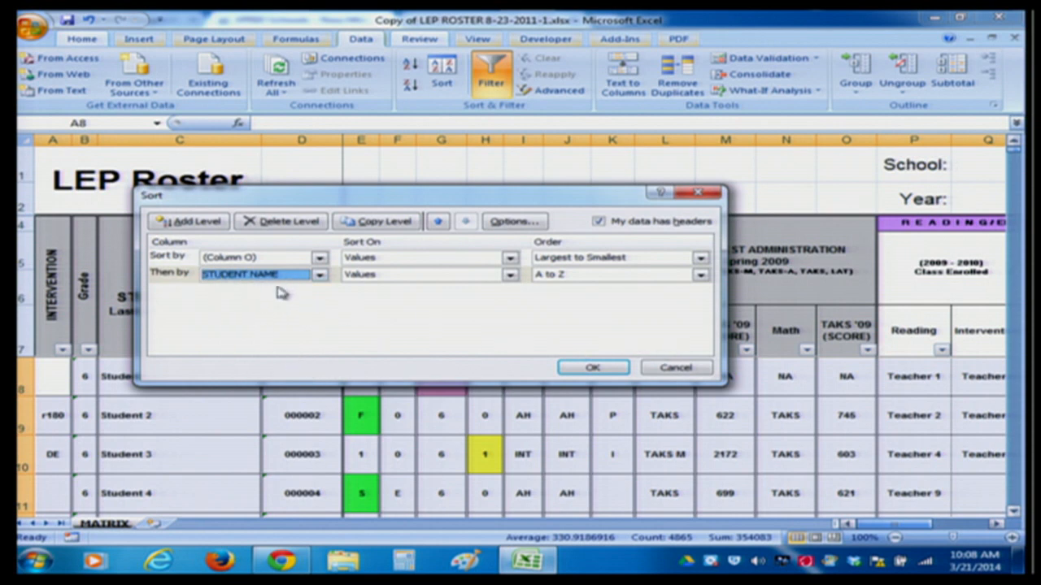
pyautogui.click(593, 369)
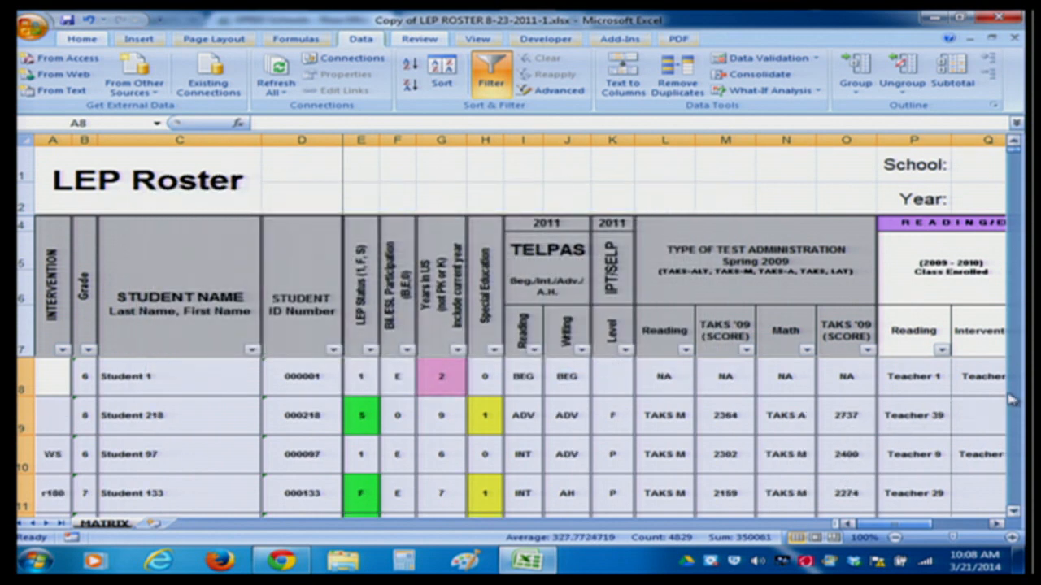
pyautogui.click(1013, 512)
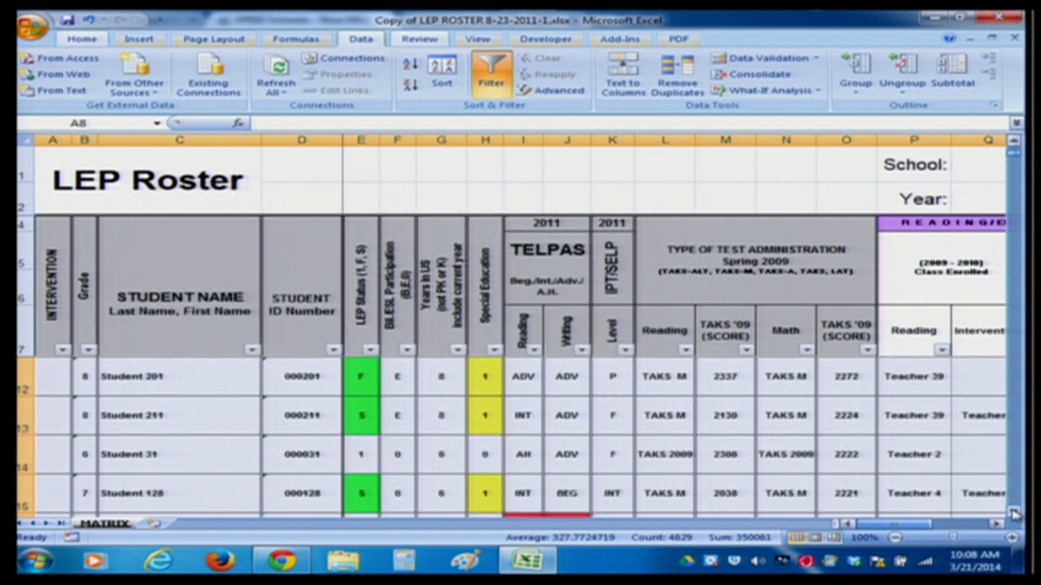
pyautogui.click(1013, 511)
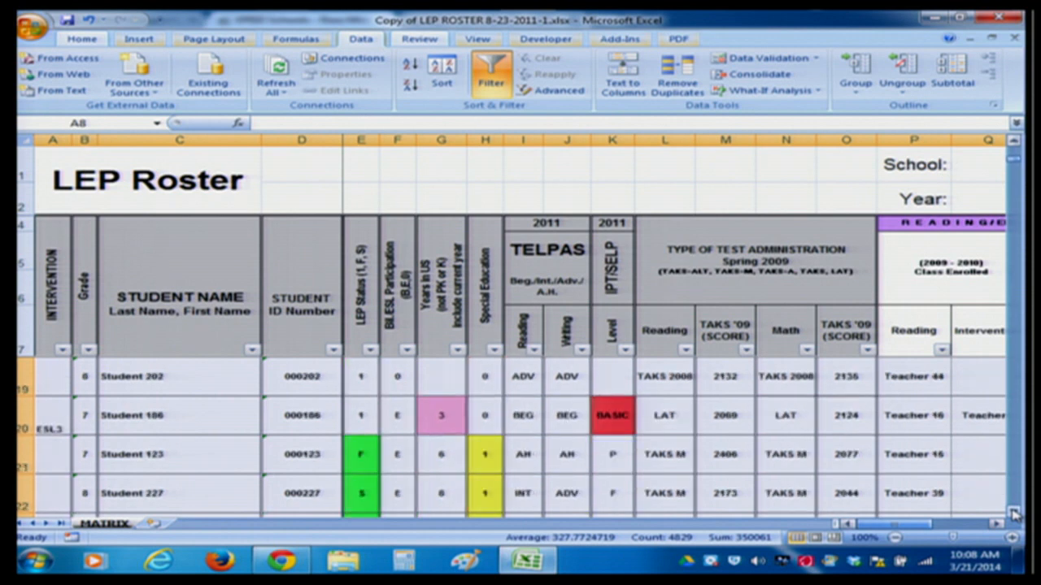
pyautogui.moveTo(1014, 163)
pyautogui.mouseDown()
pyautogui.moveTo(1016, 191)
pyautogui.moveTo(1015, 143)
pyautogui.mouseUp()
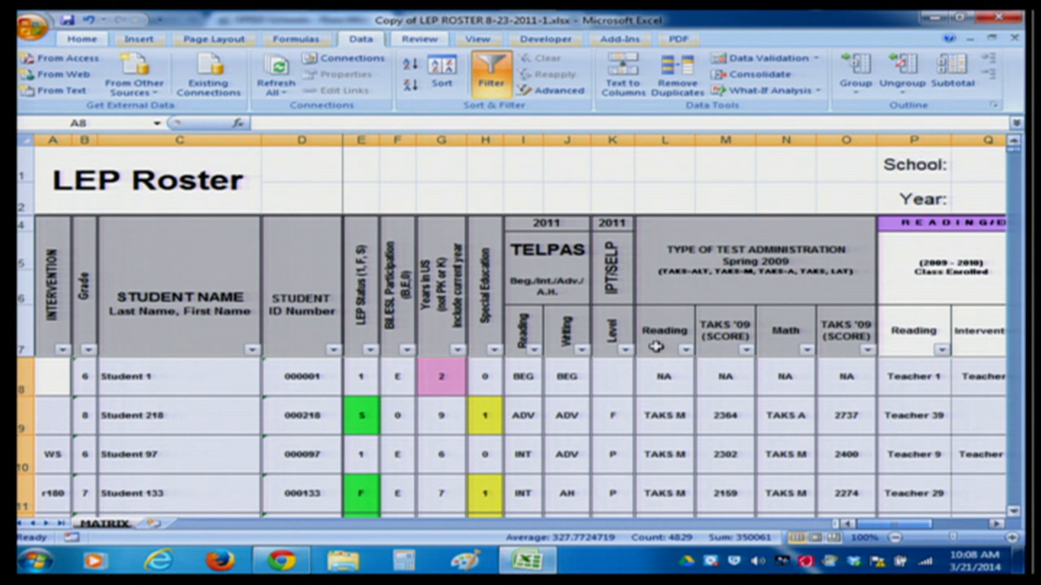